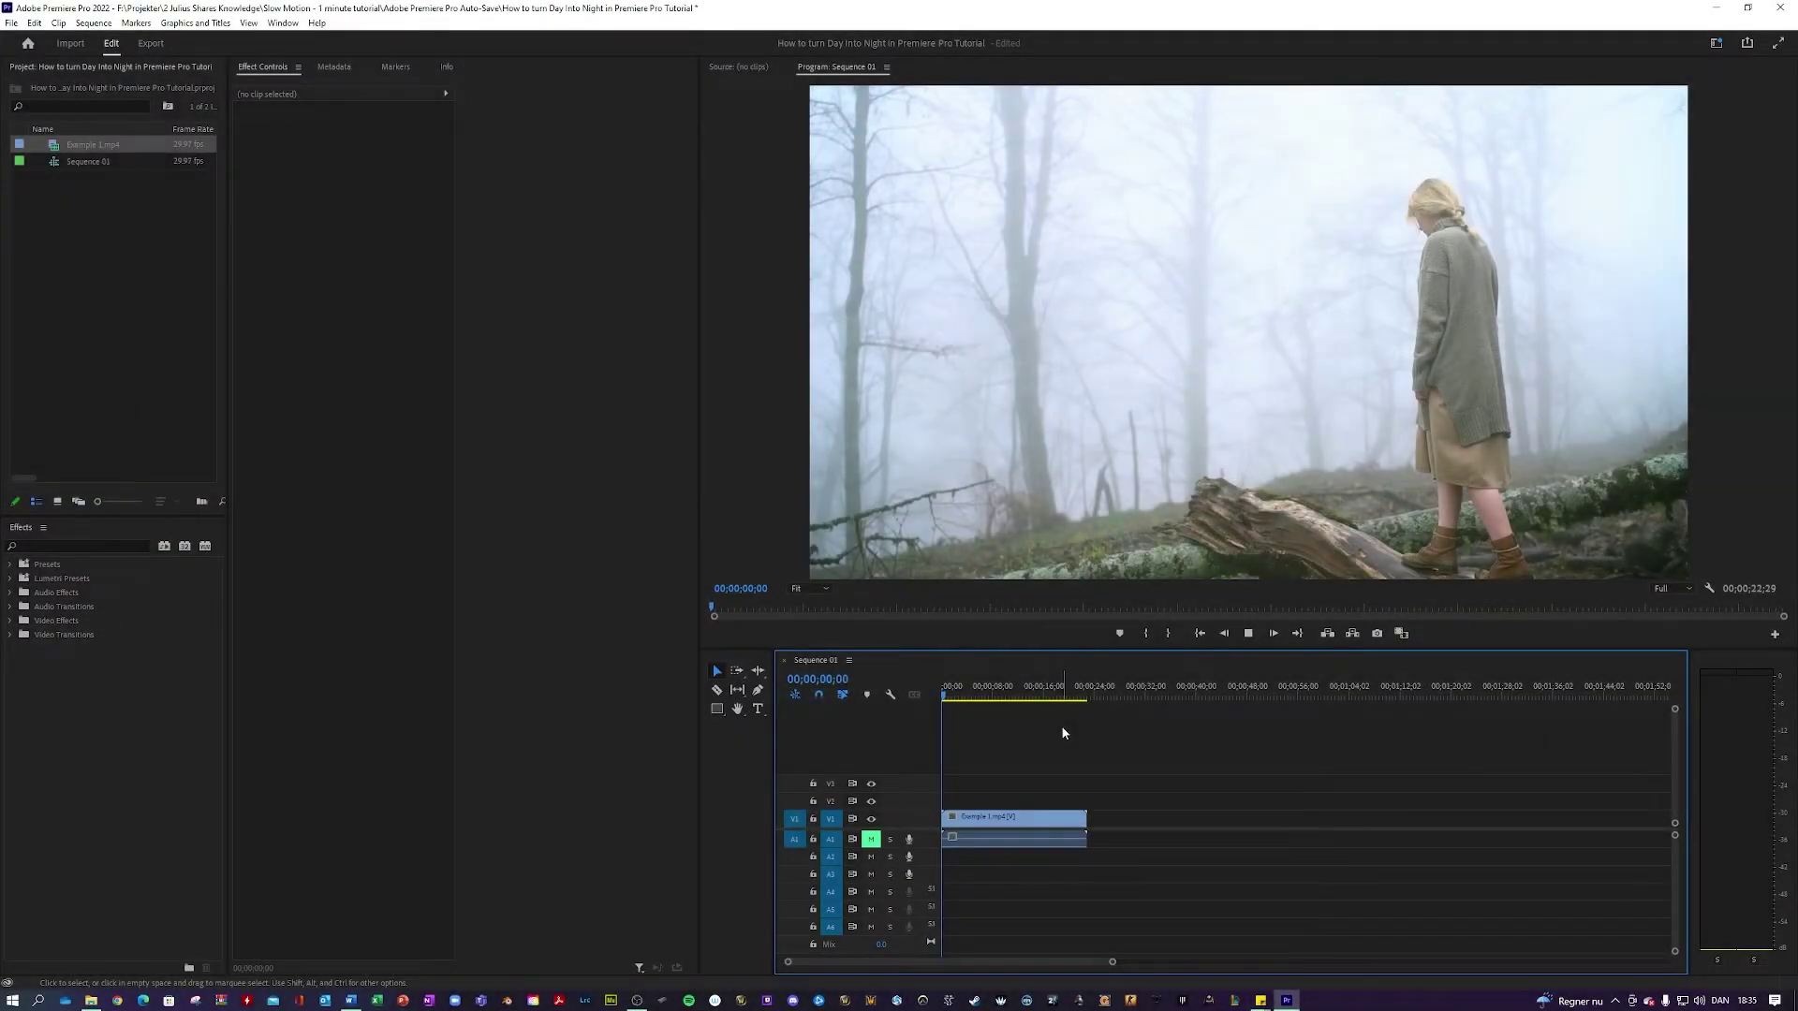
# - Preview the sequence, then create a new adjustment layer and place it on V2 above the forest clip
pyautogui.press('space')
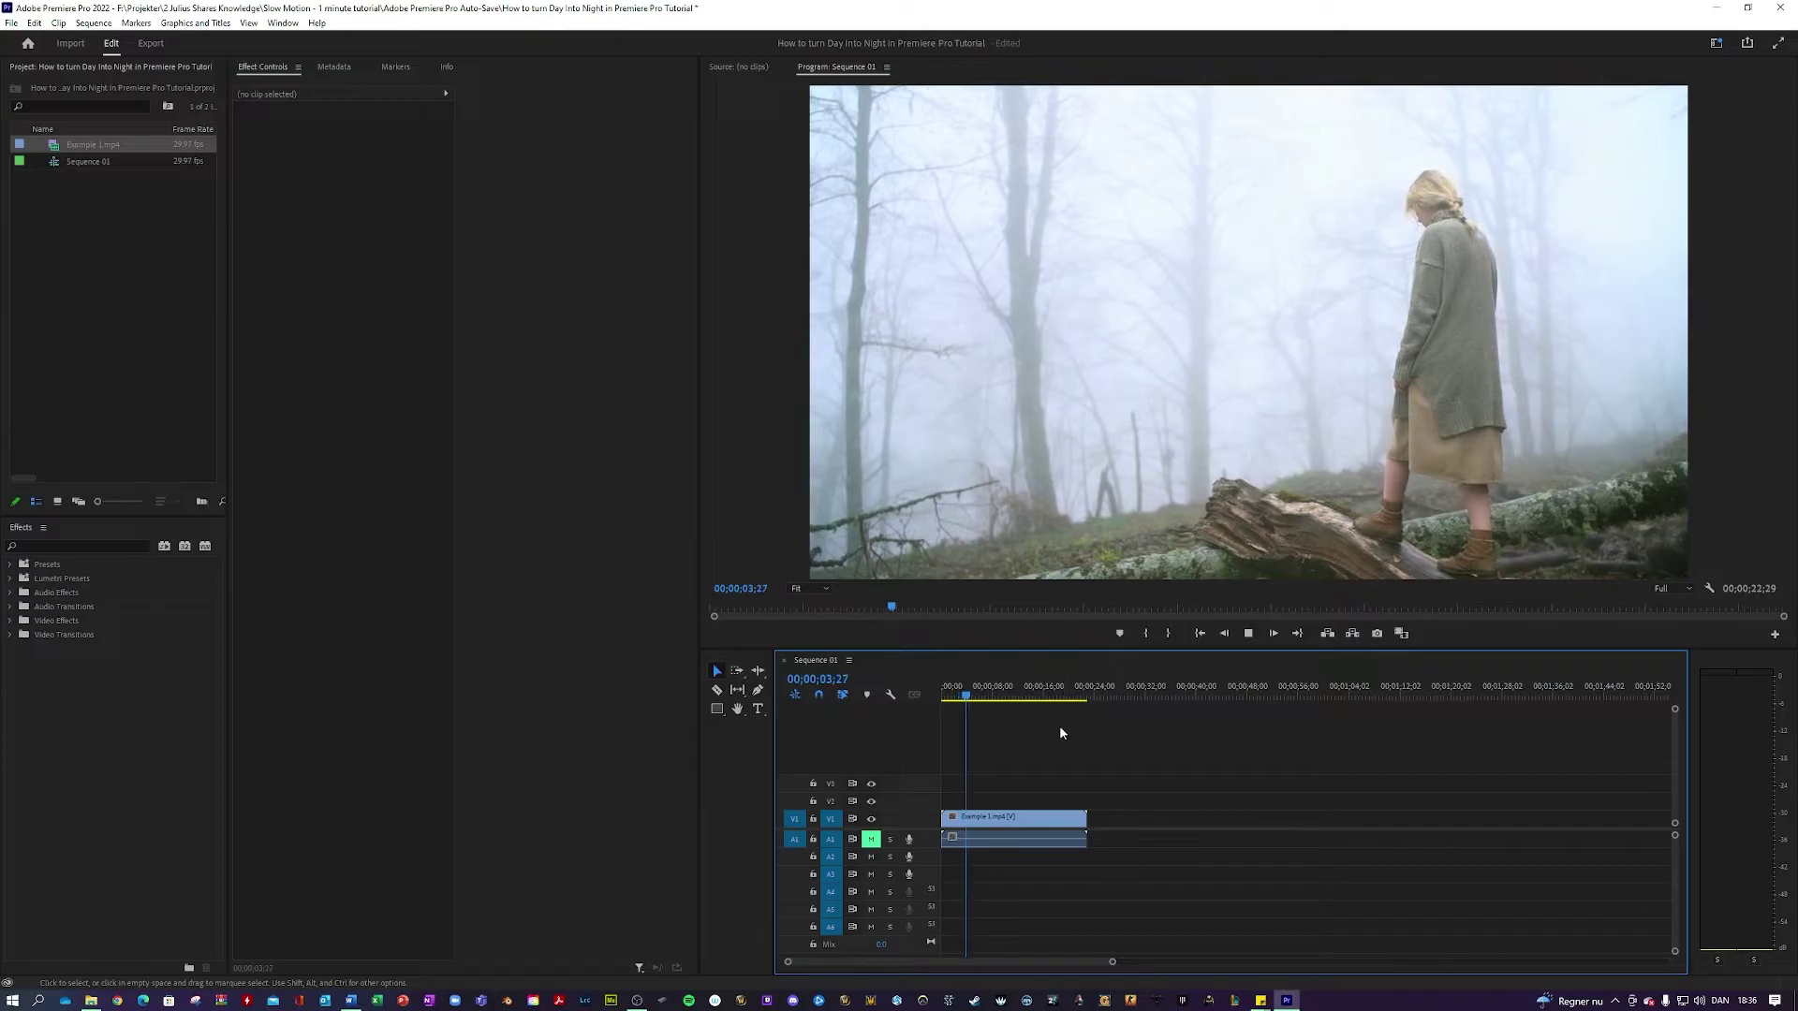
pyautogui.press('space')
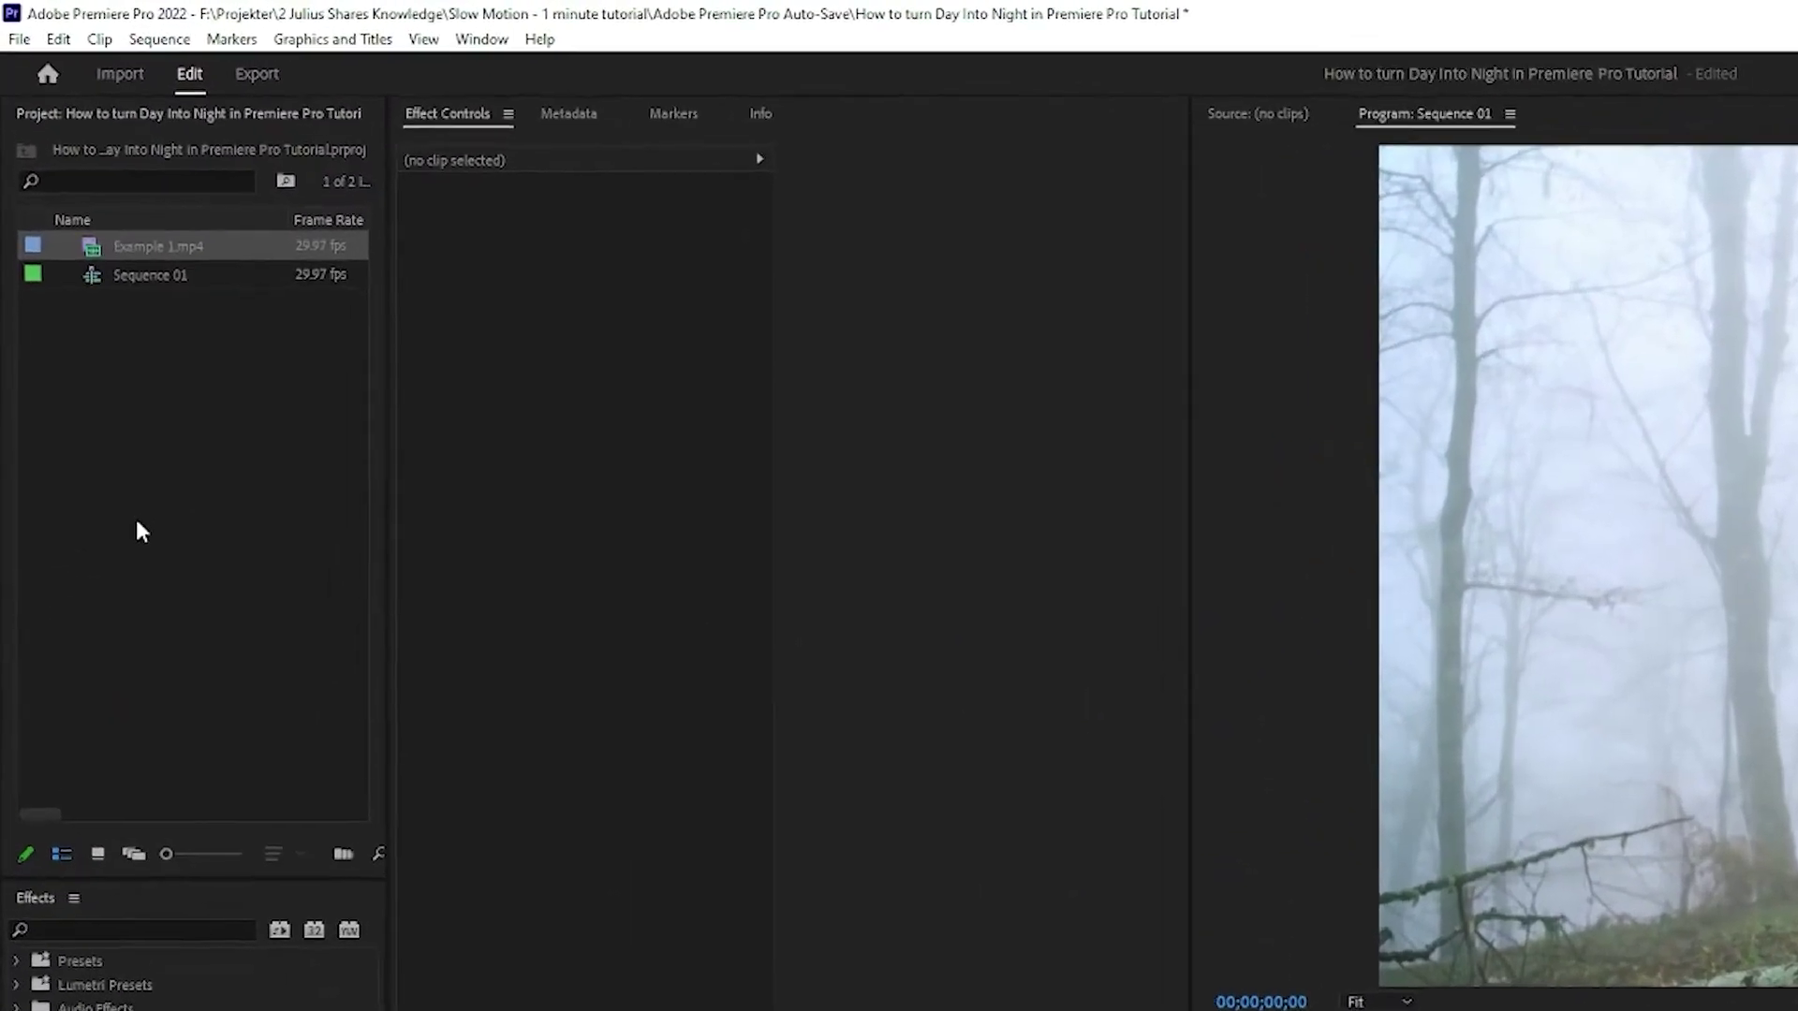
pyautogui.rightClick(176, 614)
pyautogui.moveTo(305, 730)
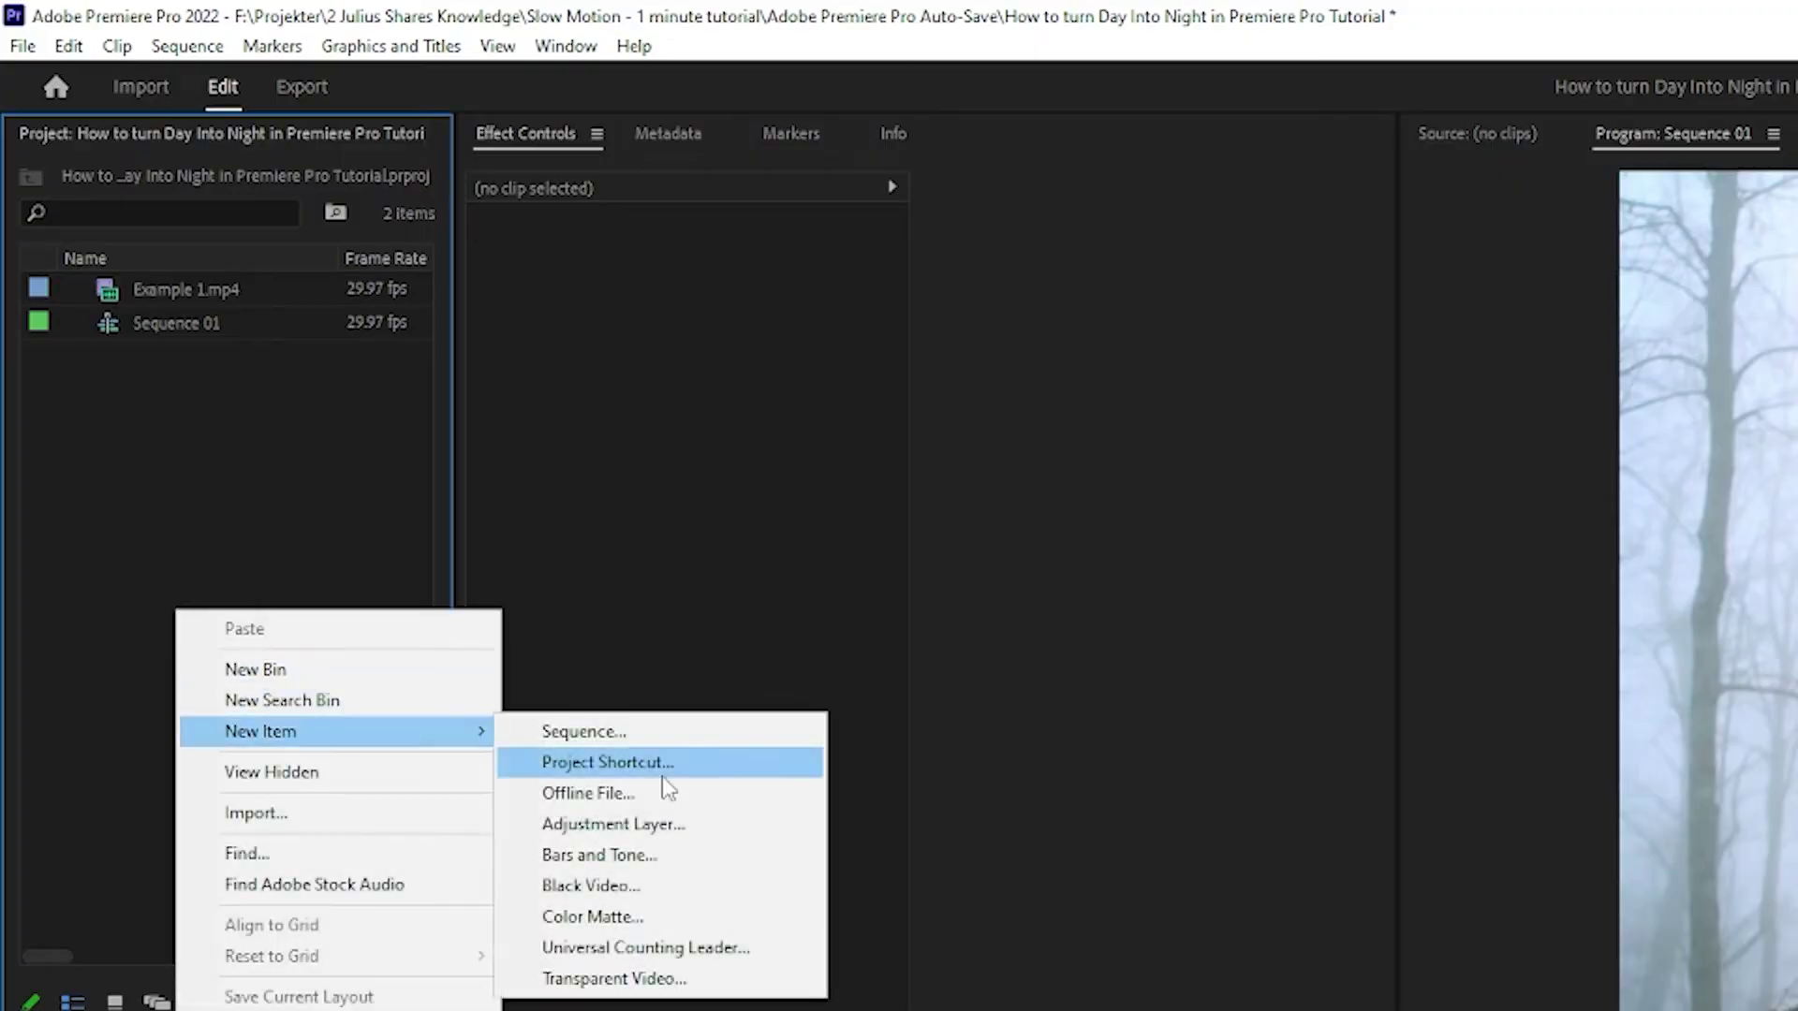
pyautogui.click(666, 828)
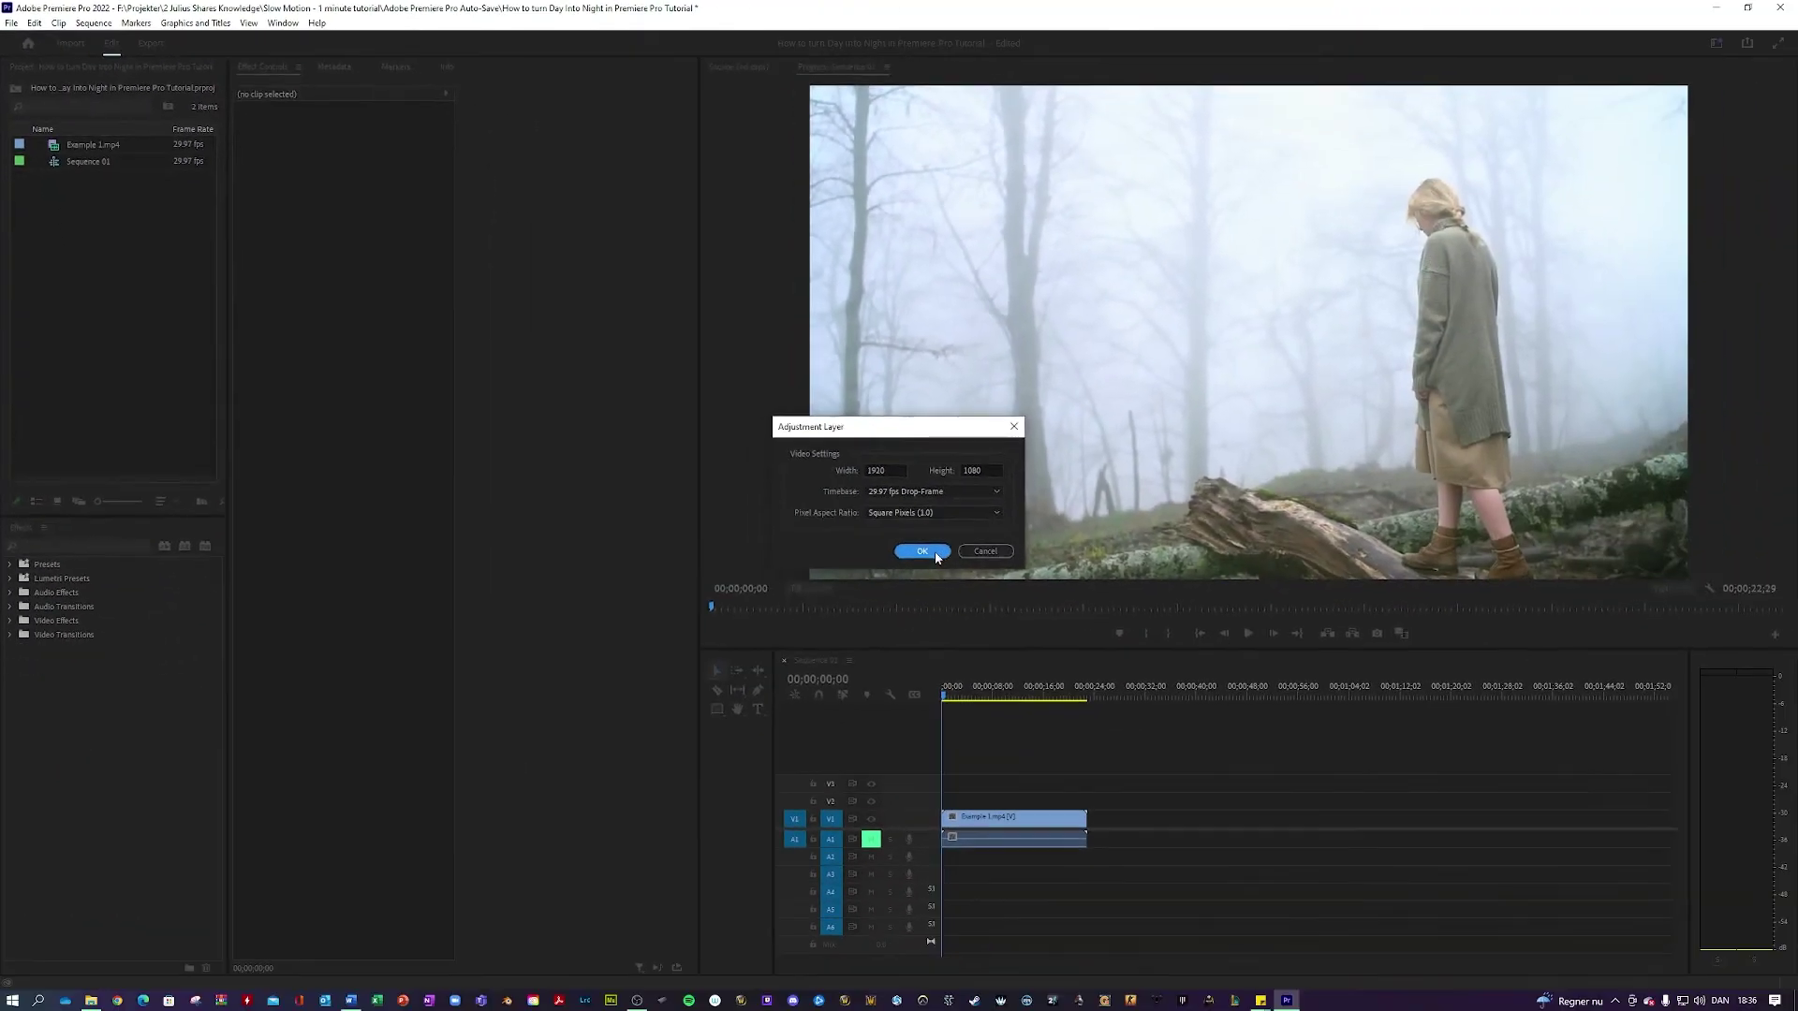
pyautogui.click(923, 553)
pyautogui.moveTo(56, 146); pyautogui.dragTo(1086, 801)
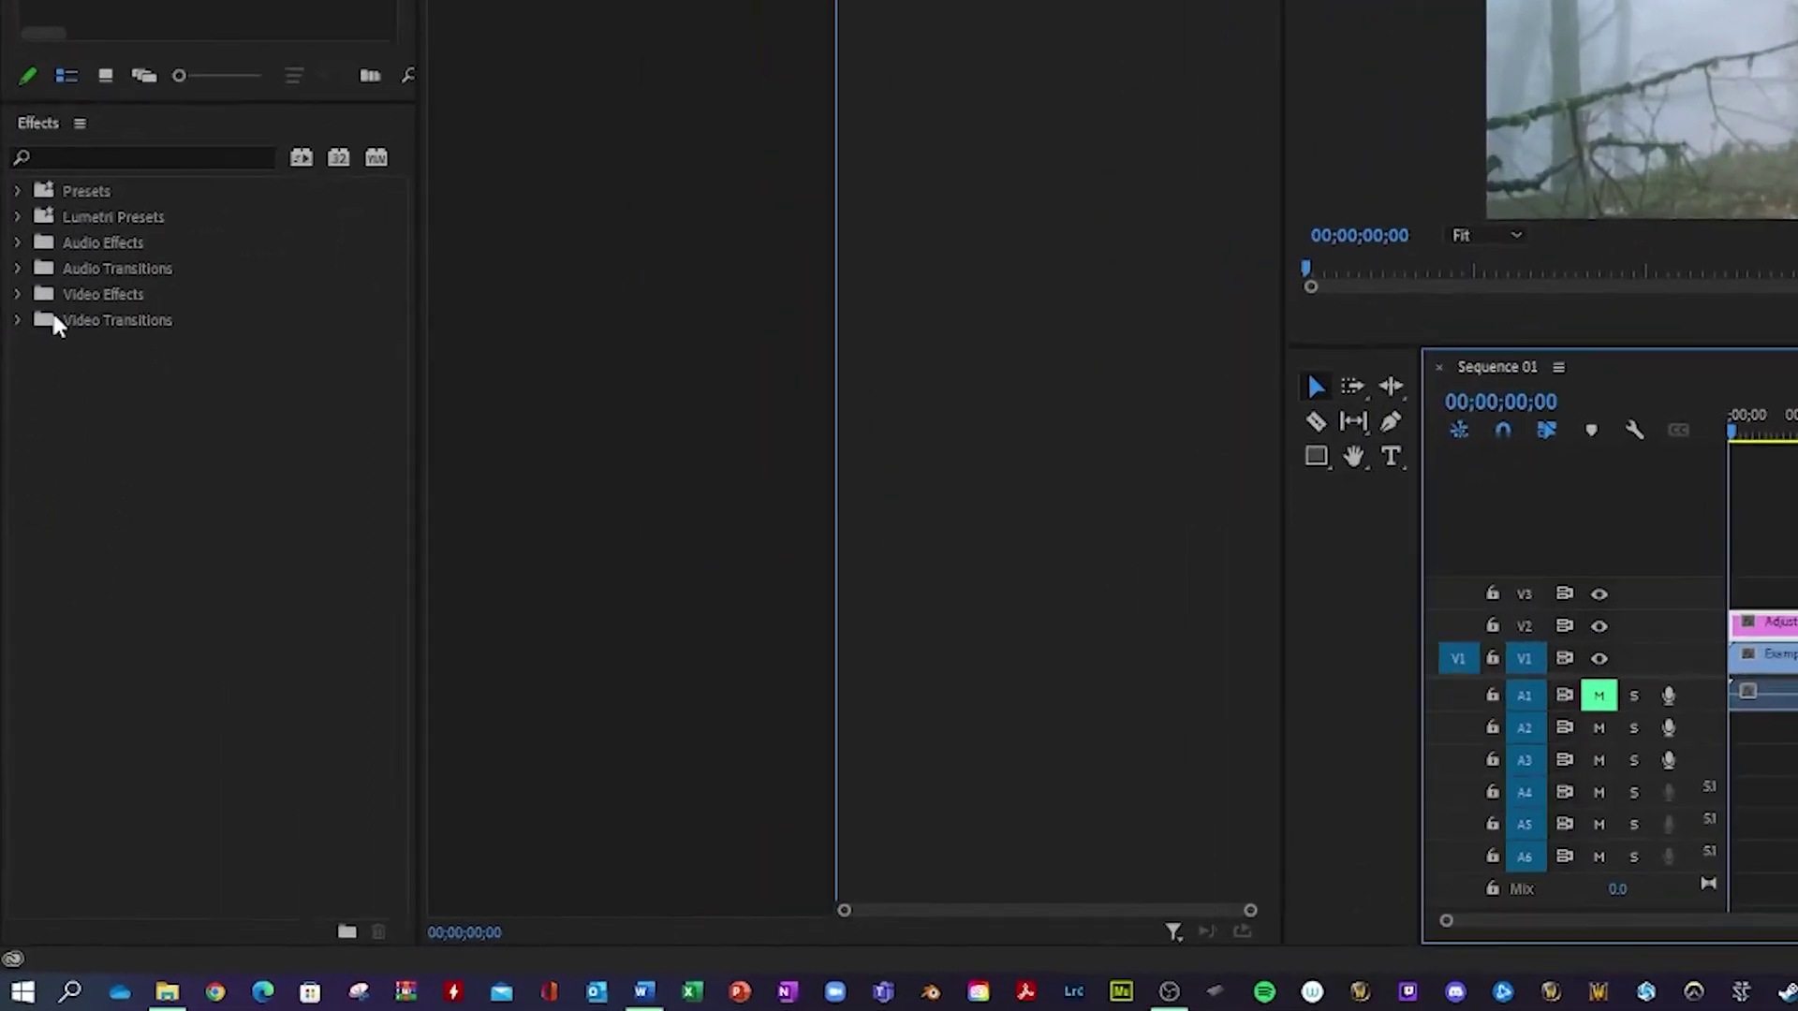
# - Apply Lumetri Color from Video Effects > Color Correction to the adjustment layer
pyautogui.click(18, 230)
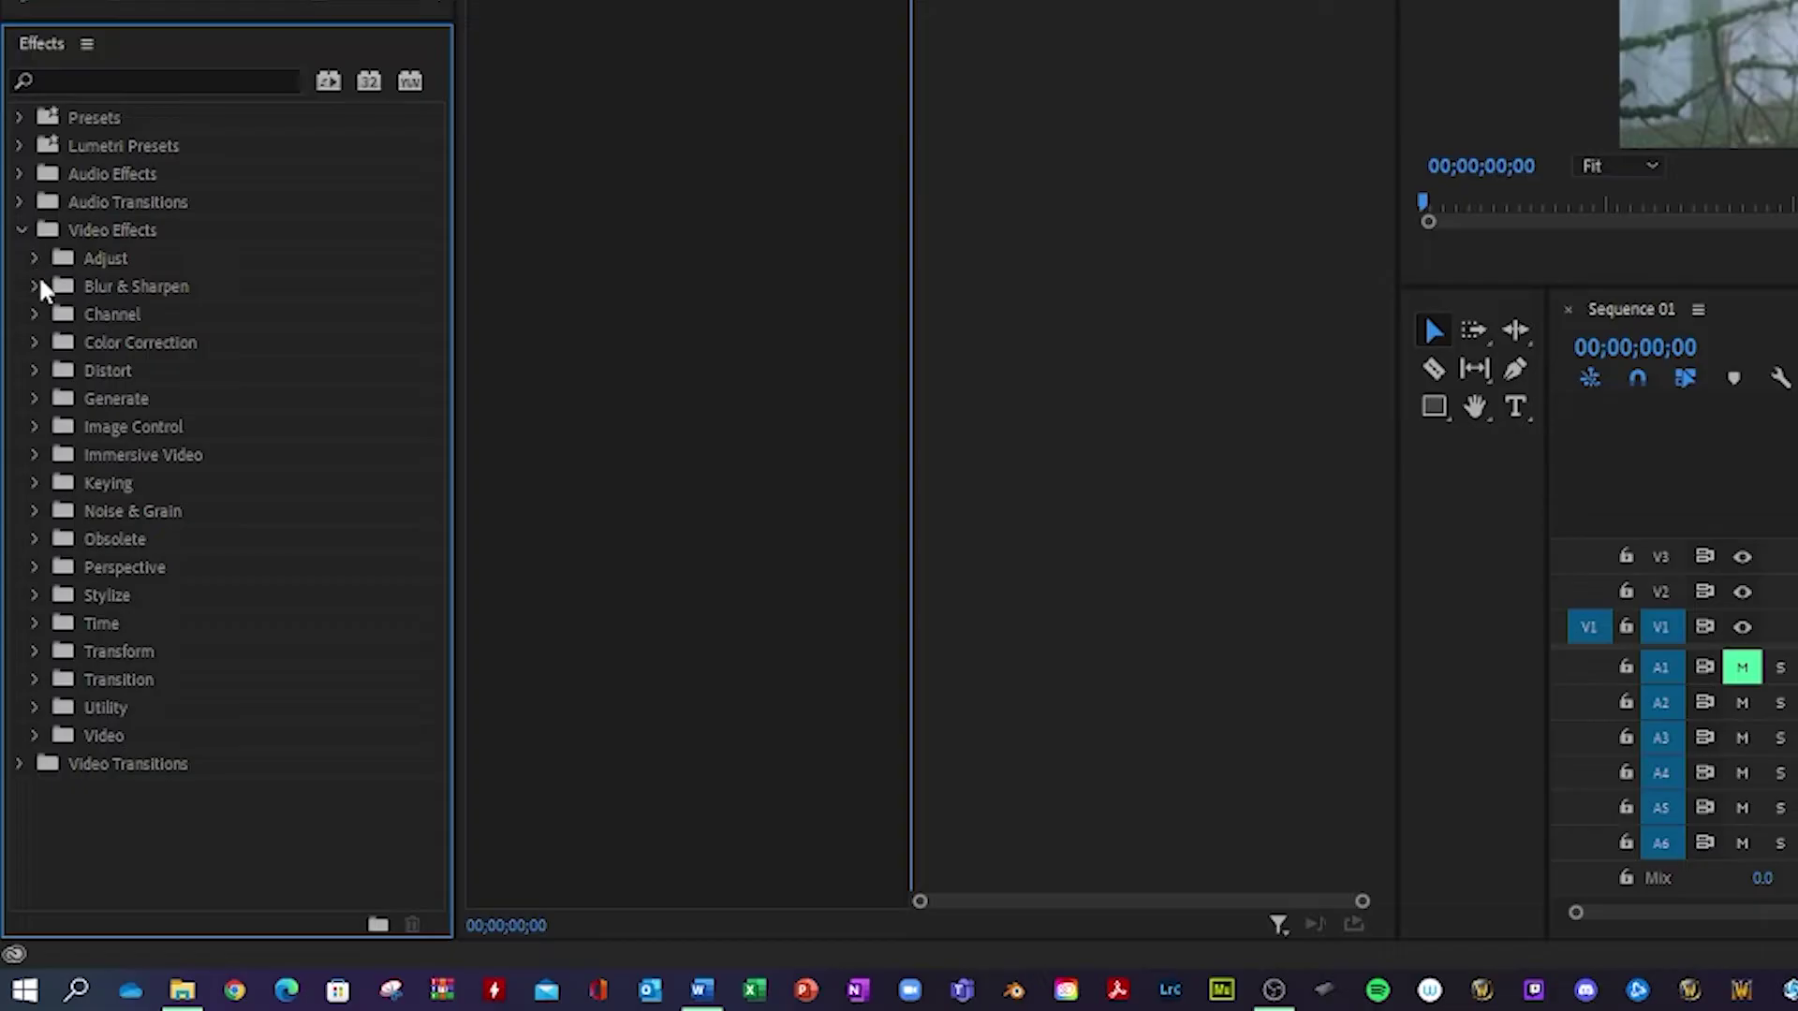
pyautogui.click(34, 344)
pyautogui.moveTo(113, 453); pyautogui.dragTo(1796, 561)
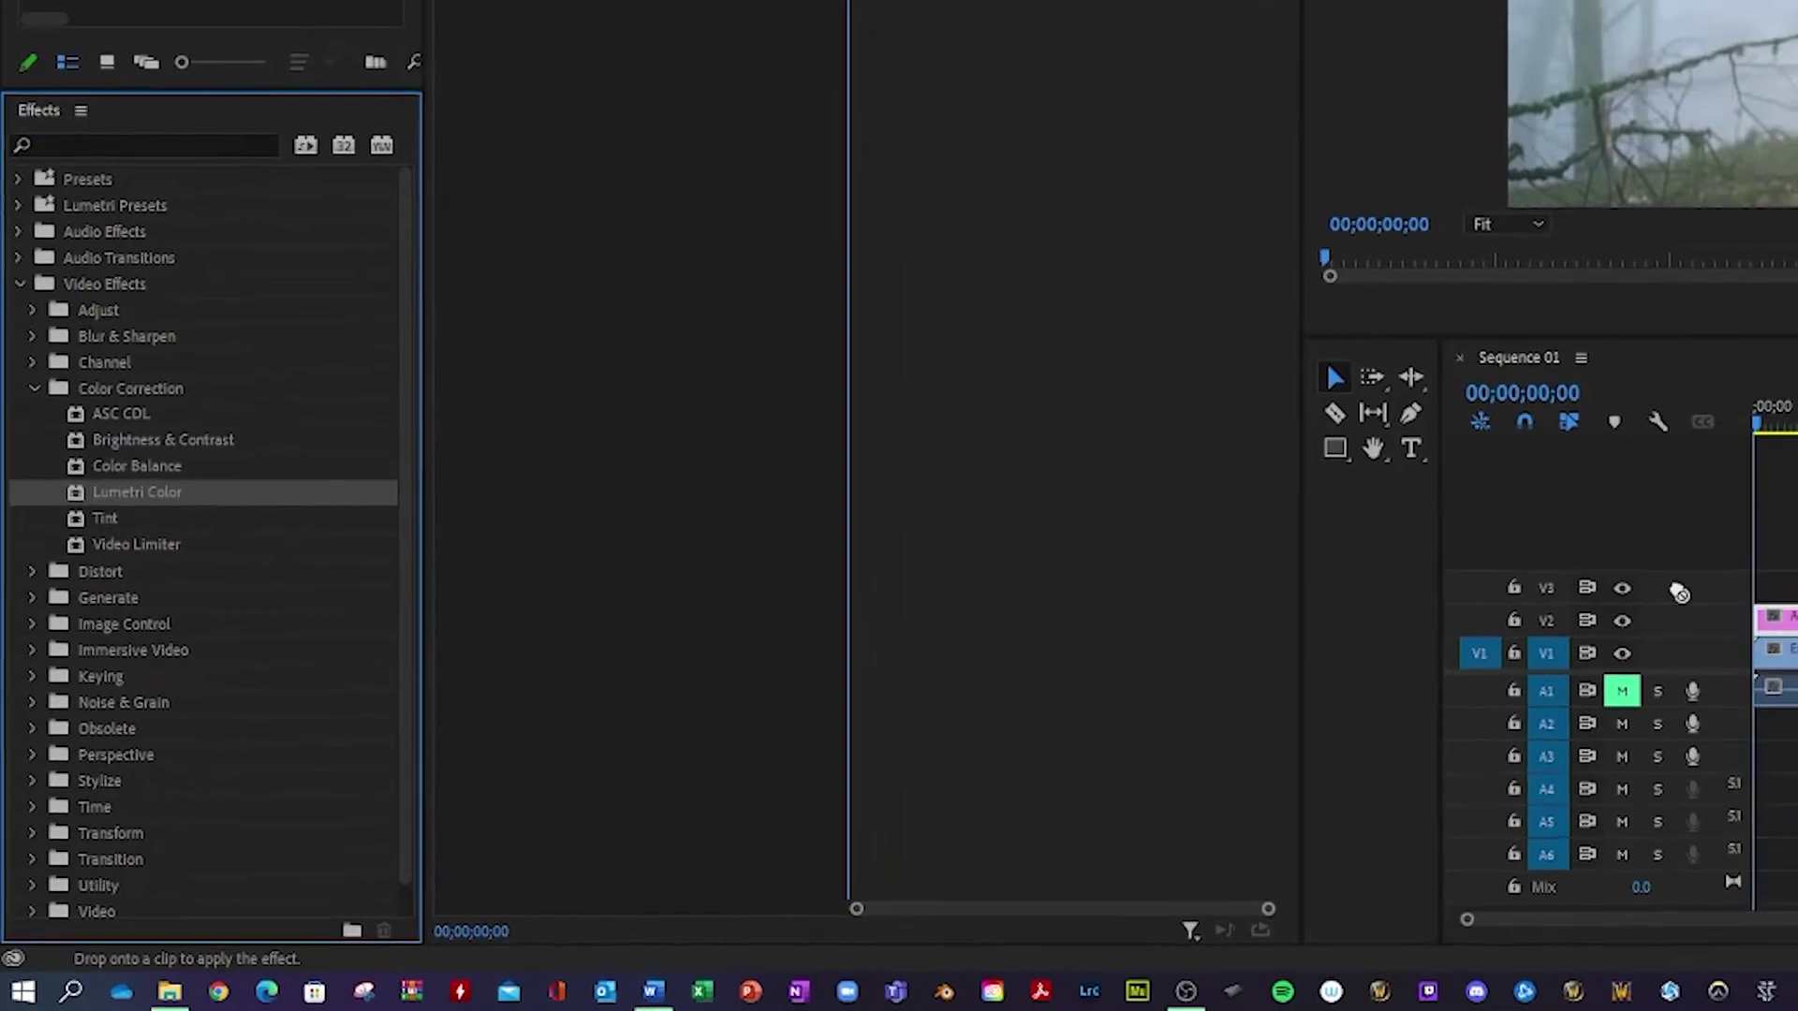
pyautogui.moveTo(1679, 591); pyautogui.dragTo(1774, 616)
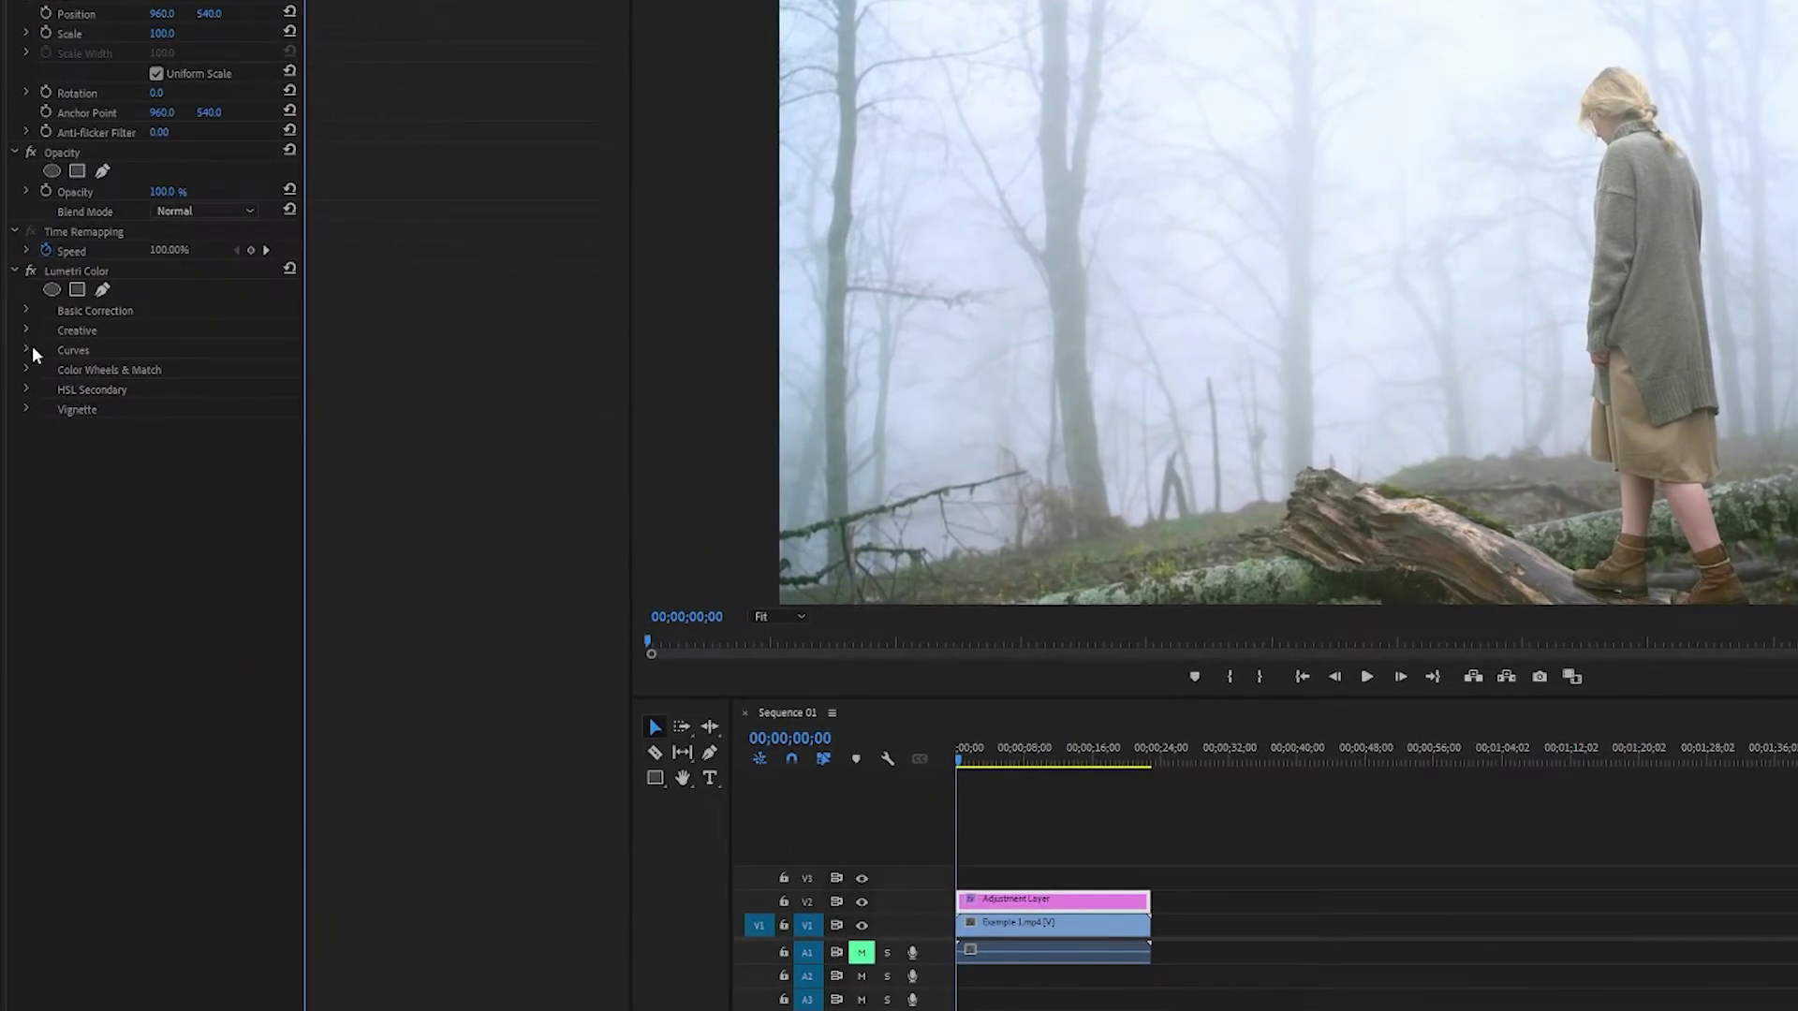
# - In Lumetri Basic Correction, set Temperature to -75, Exposure to -2.5 and Contrast to 30
pyautogui.click(26, 311)
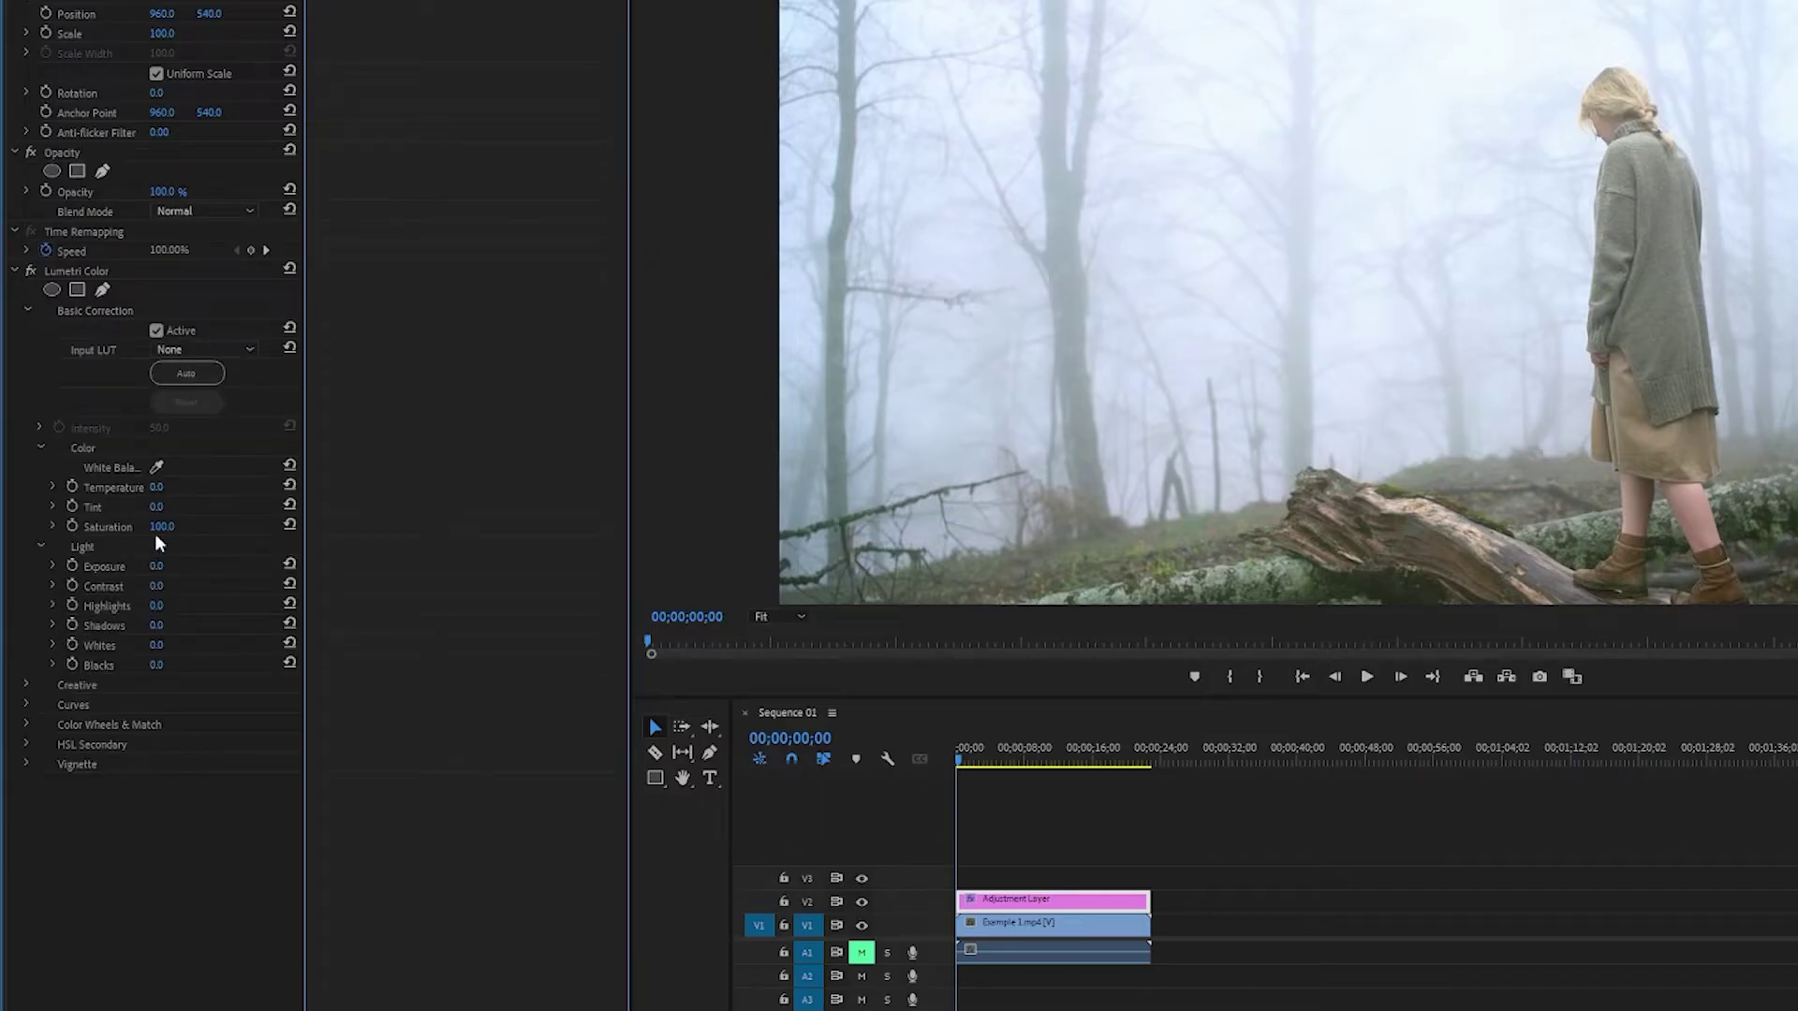
pyautogui.click(157, 488)
pyautogui.write('-75')
pyautogui.press('Return')
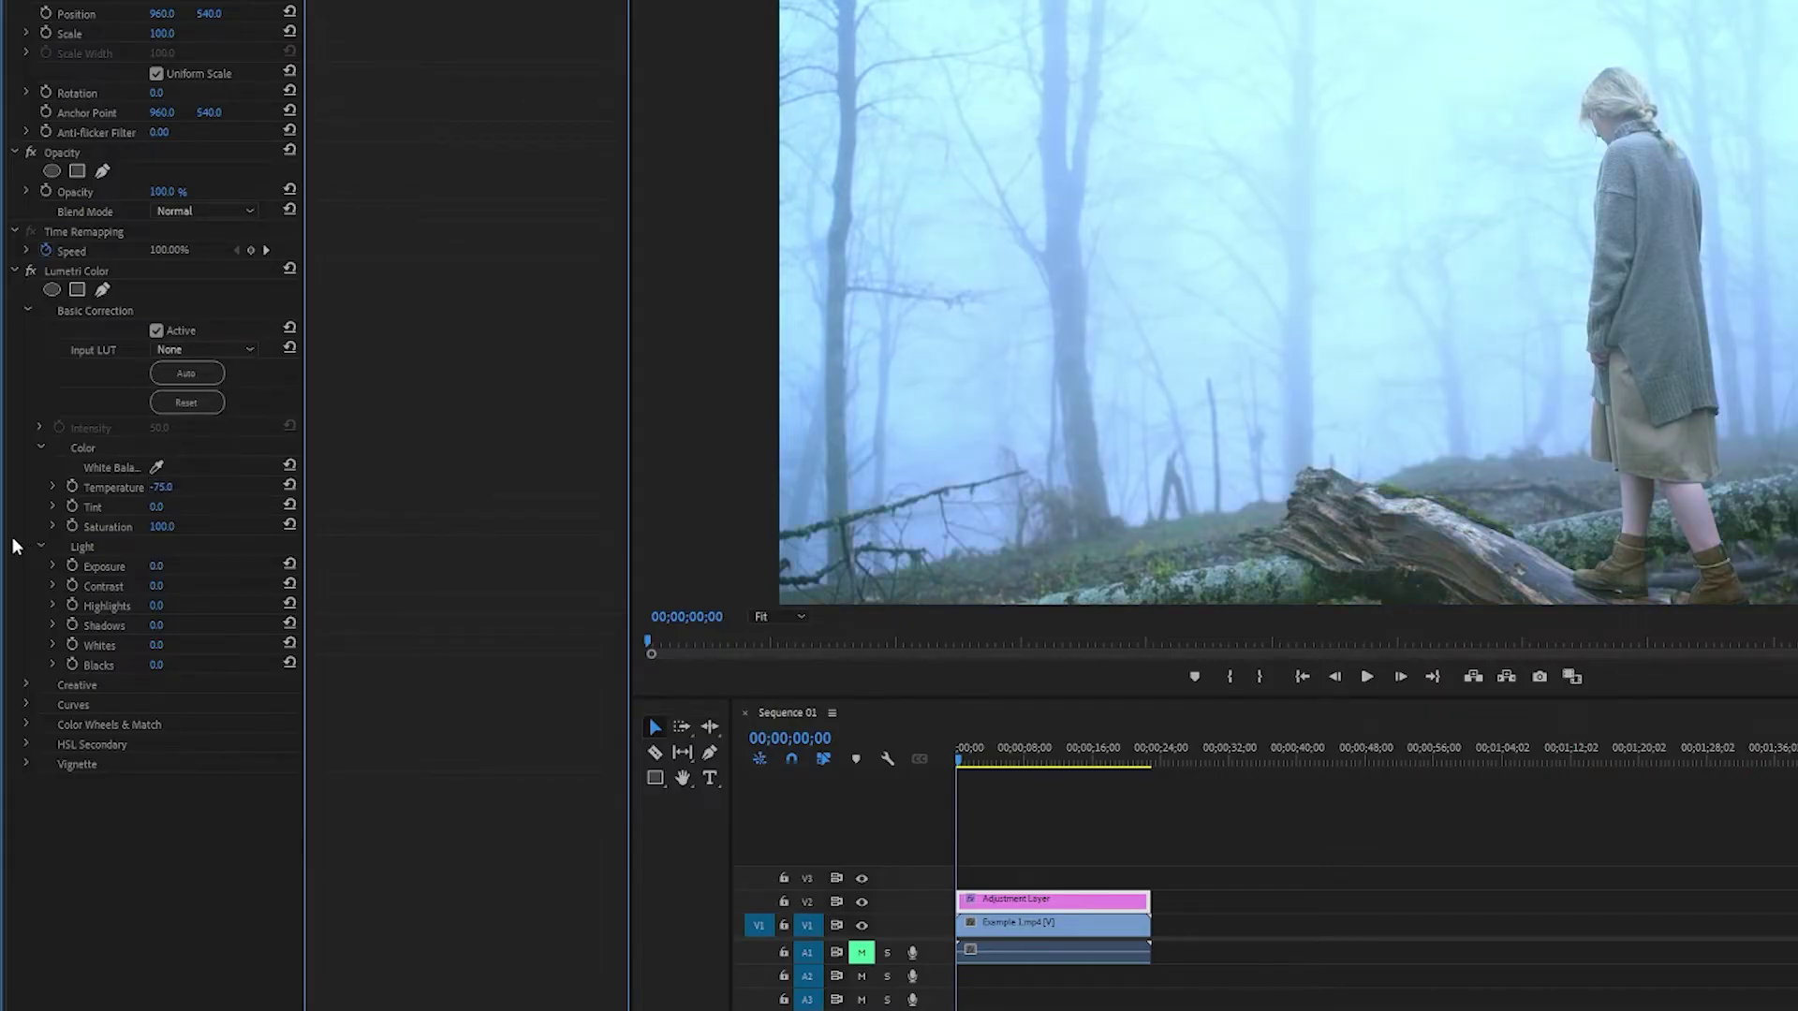
pyautogui.click(161, 575)
pyautogui.write('-2.5')
pyautogui.press('Return')
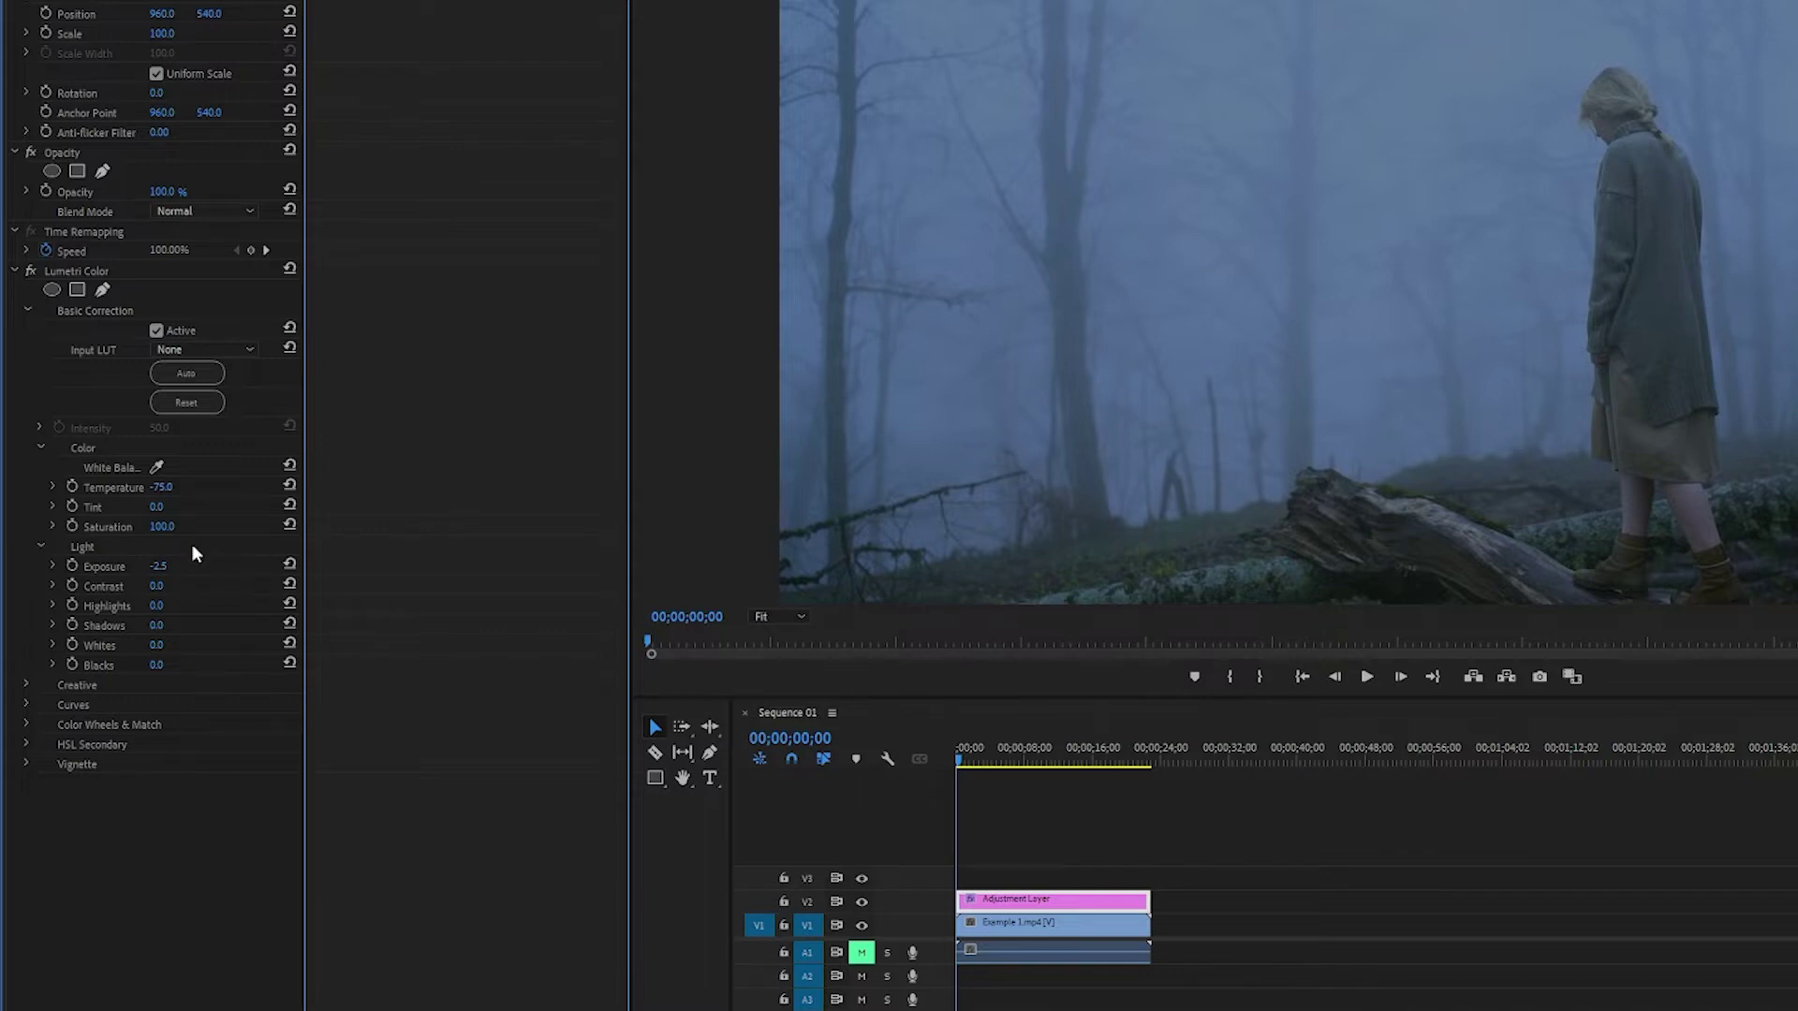
pyautogui.click(167, 586)
pyautogui.write('30')
pyautogui.press('Return')
# - Set Lumetri Highlights to 26, Shadows to -30 and Blacks to -150
pyautogui.moveTo(157, 605); pyautogui.dragTo(232, 606)
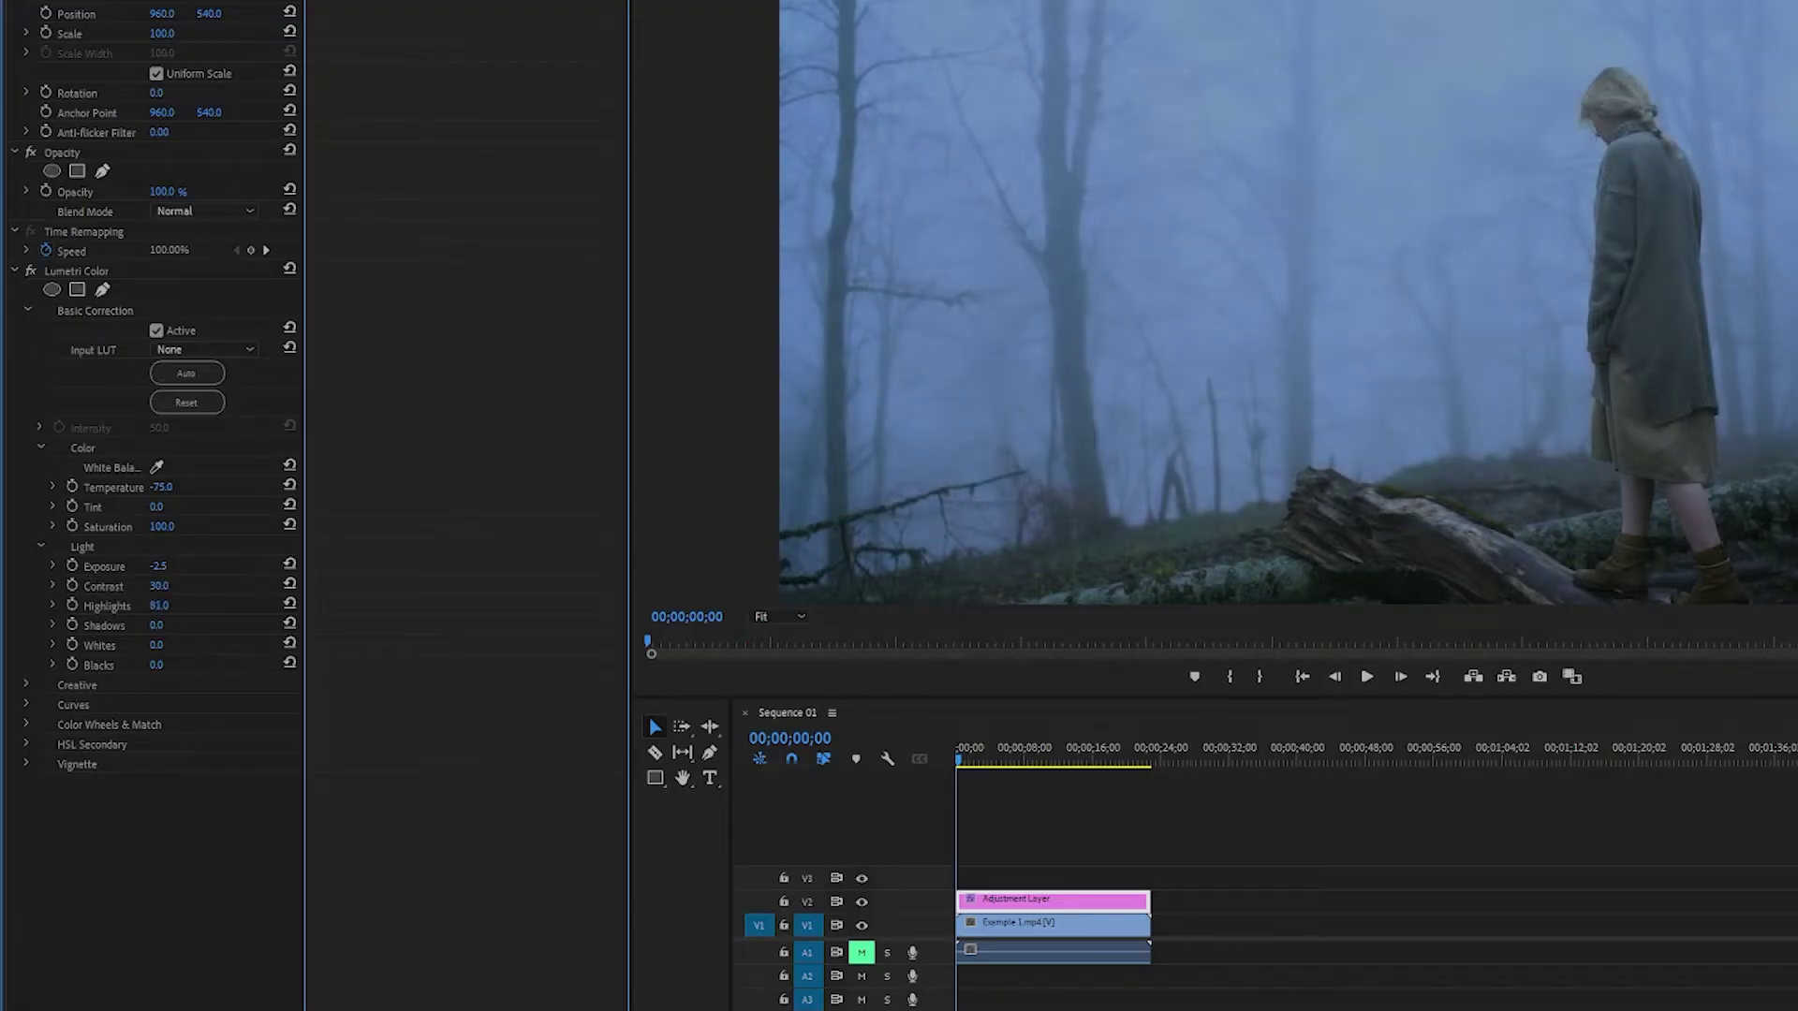
pyautogui.moveTo(221, 606); pyautogui.dragTo(163, 606)
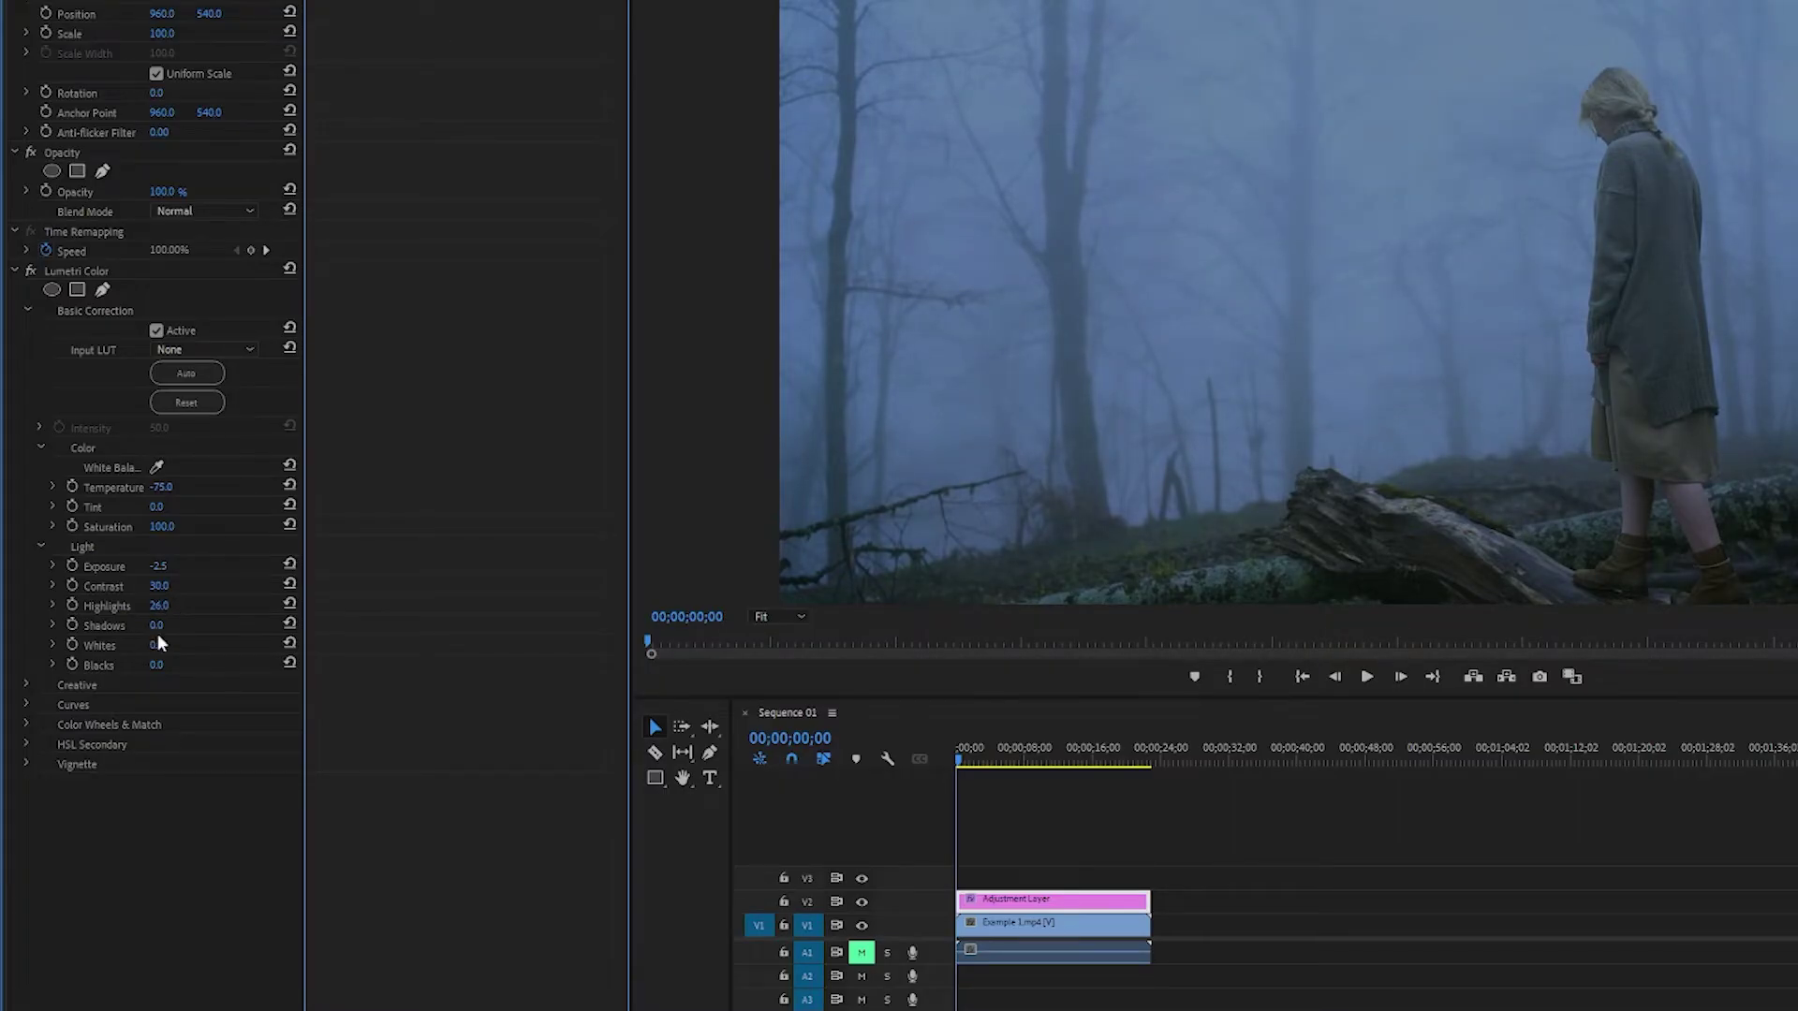
pyautogui.click(173, 620)
pyautogui.write('-30')
pyautogui.press('Return')
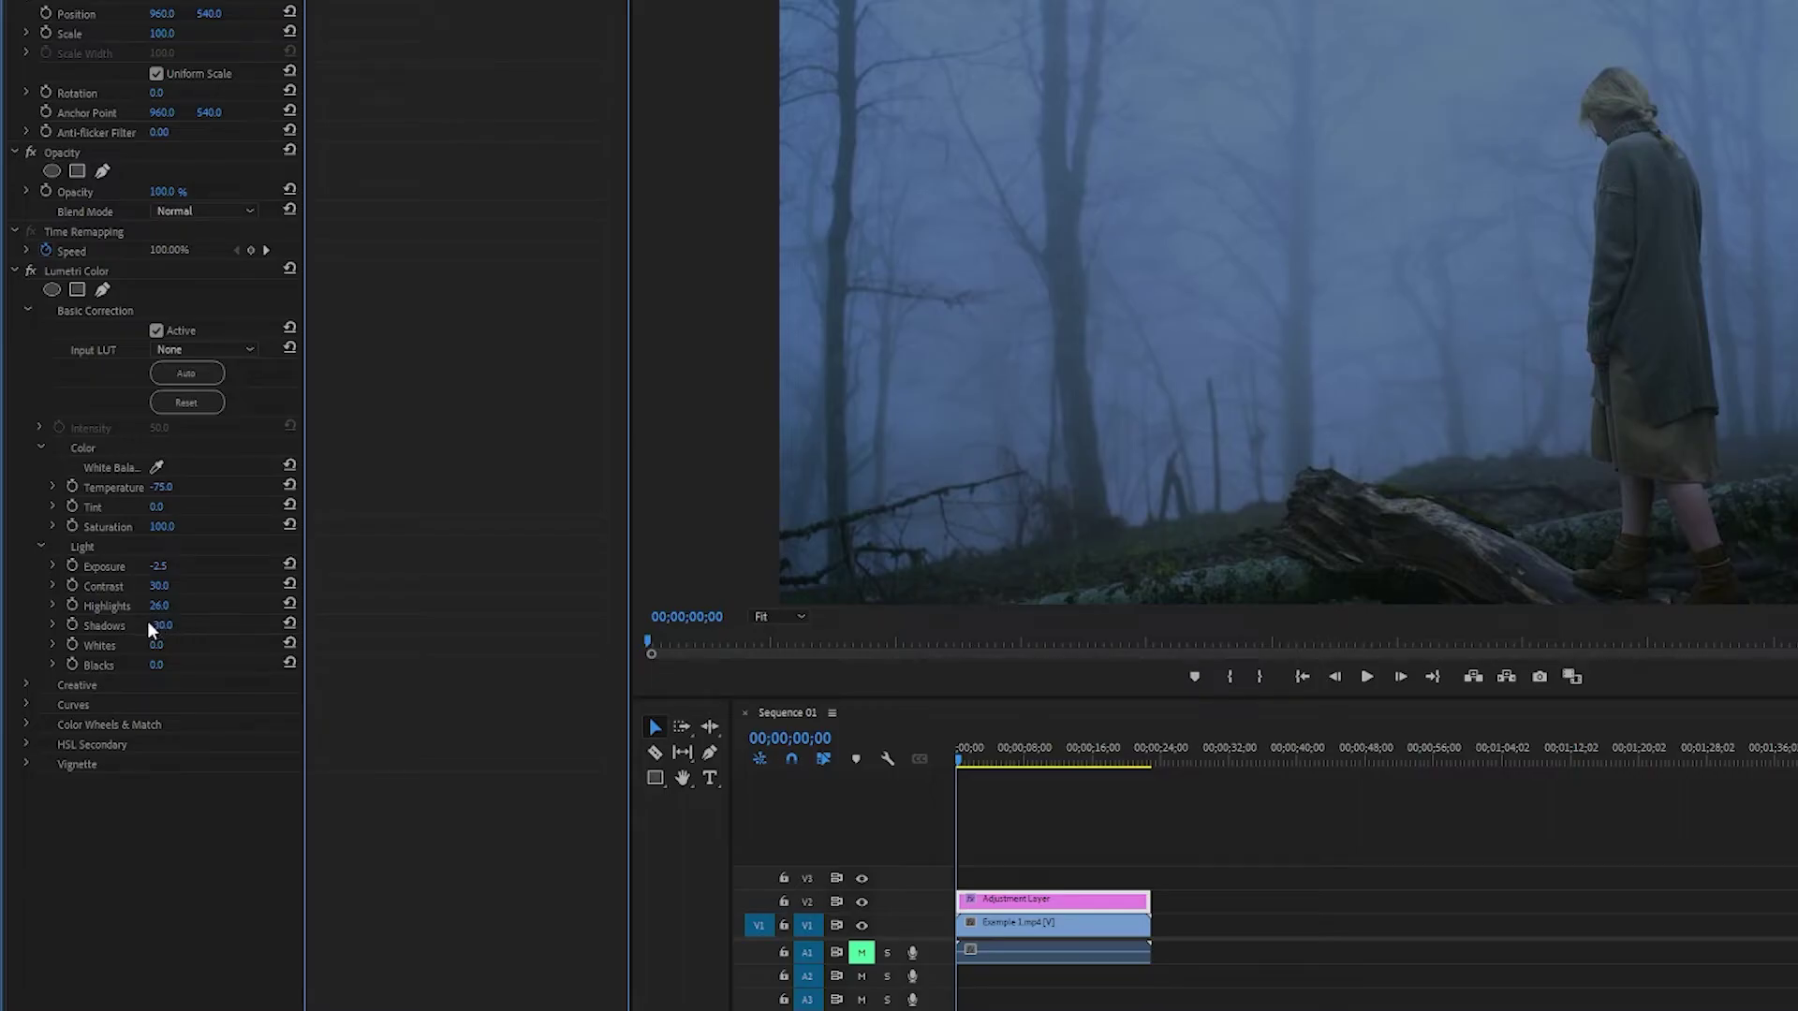
pyautogui.click(159, 665)
pyautogui.write('-150')
pyautogui.press('Return')
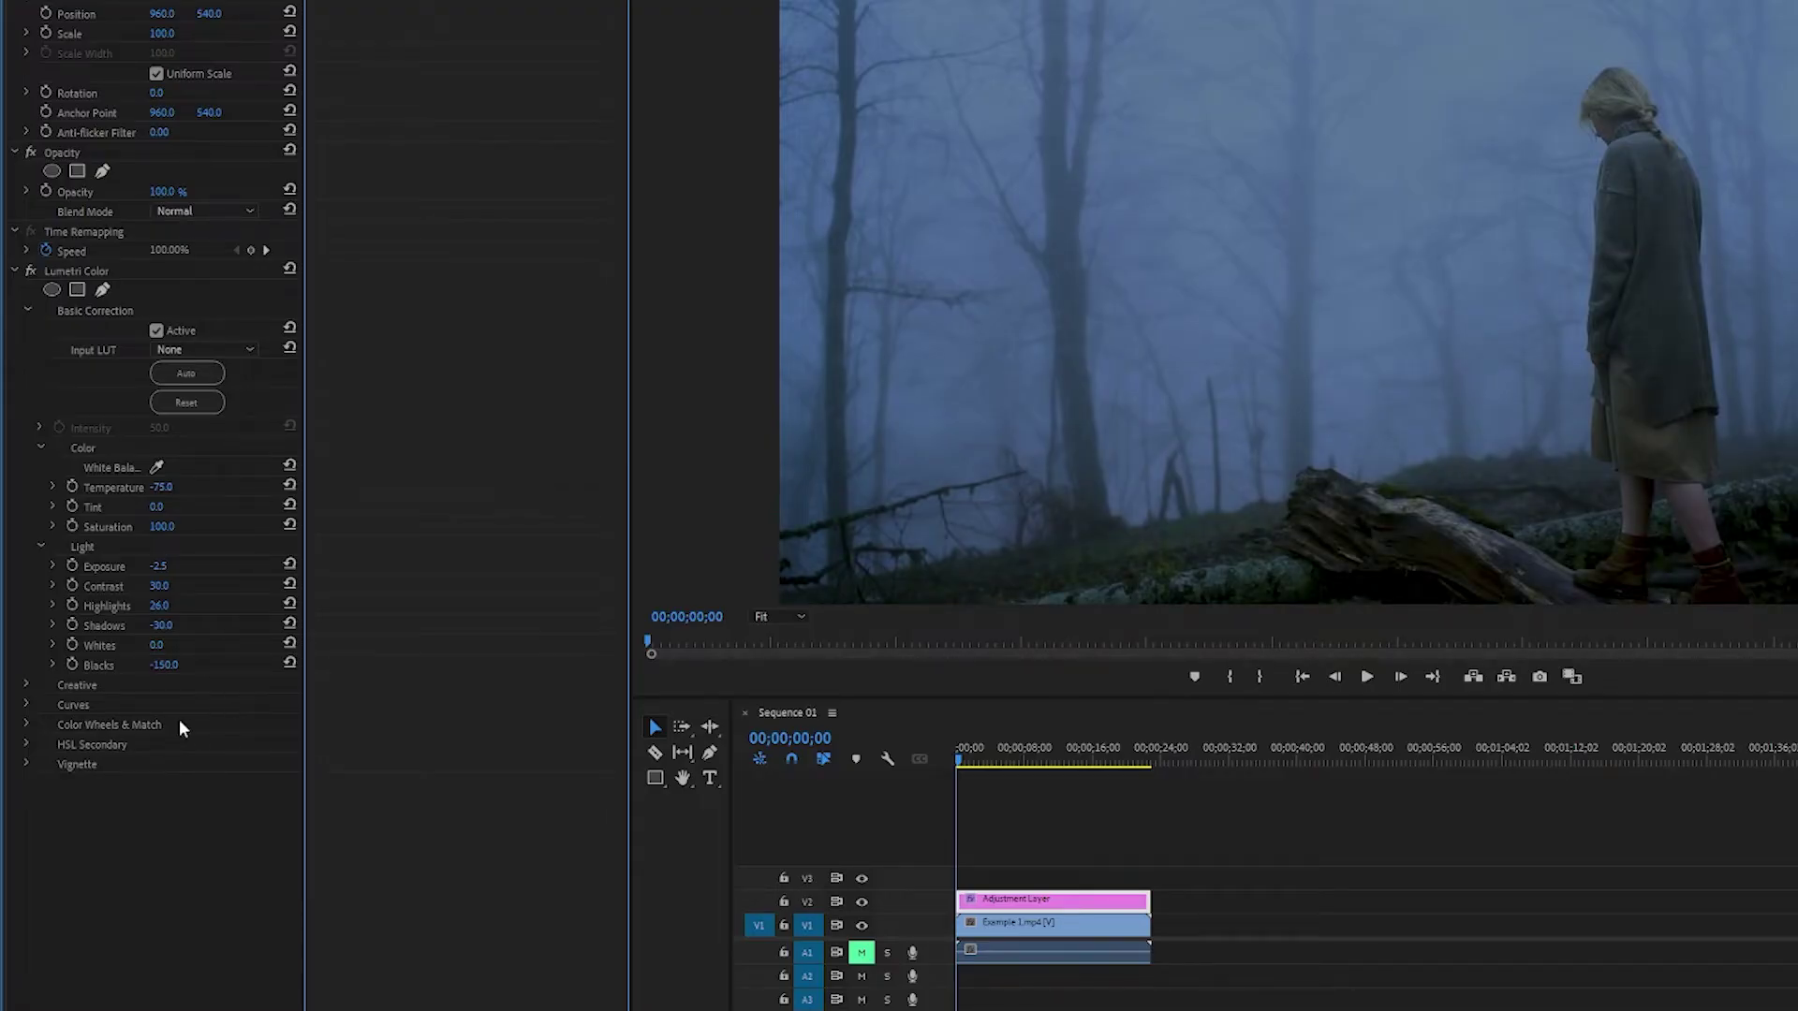
# - Expand Curves and add upper and lower points for an S-shaped master RGB curve
pyautogui.click(25, 707)
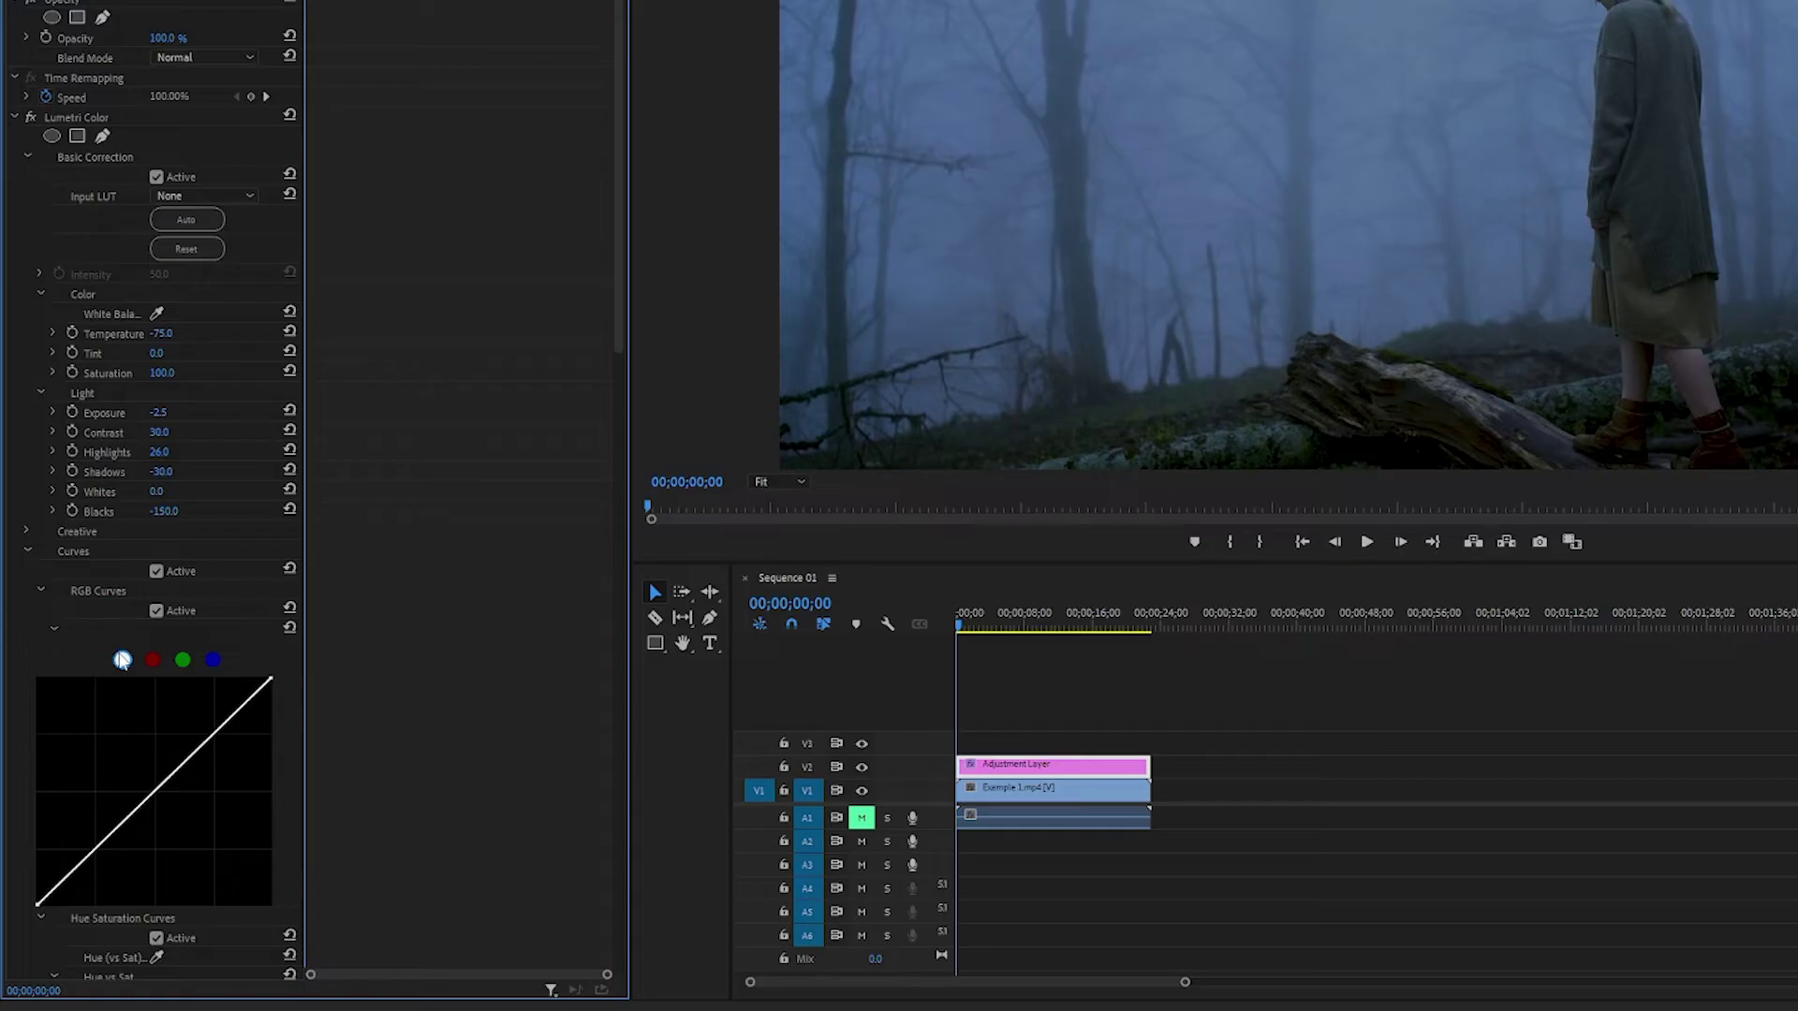
pyautogui.moveTo(200, 747); pyautogui.dragTo(187, 732)
pyautogui.scroll(-1, 141, 783)
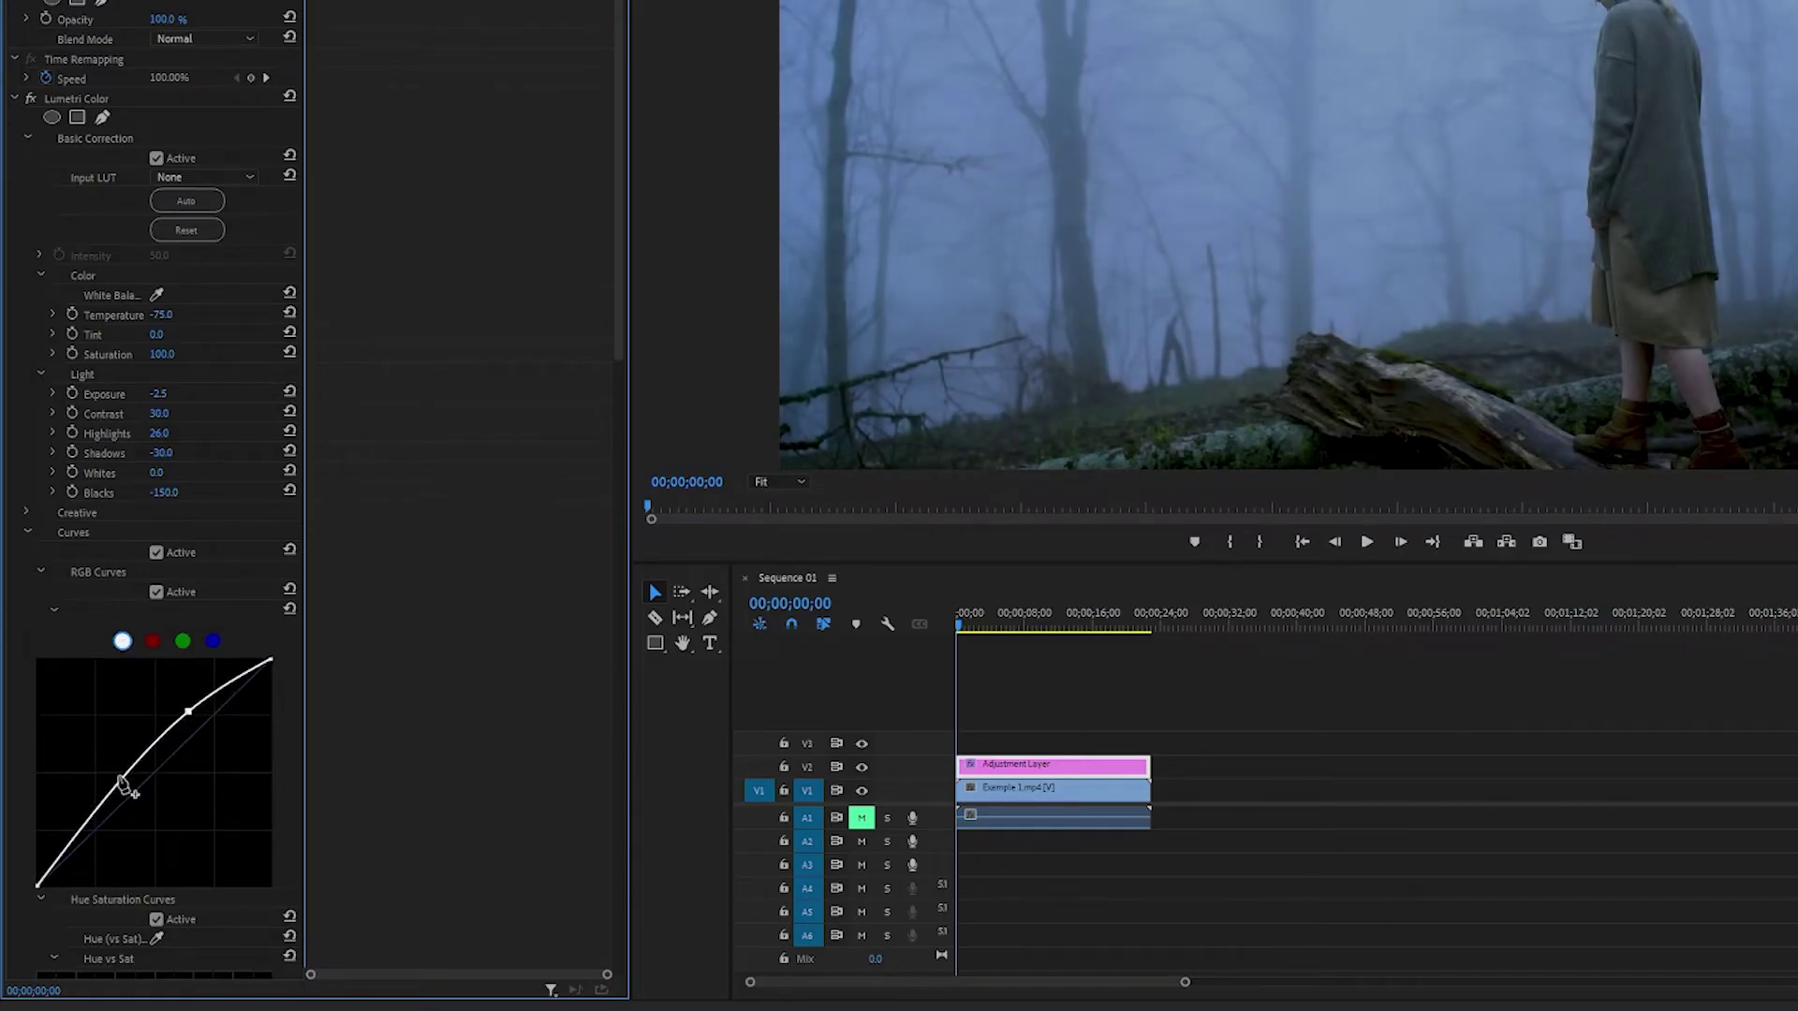
pyautogui.moveTo(122, 785); pyautogui.dragTo(146, 804)
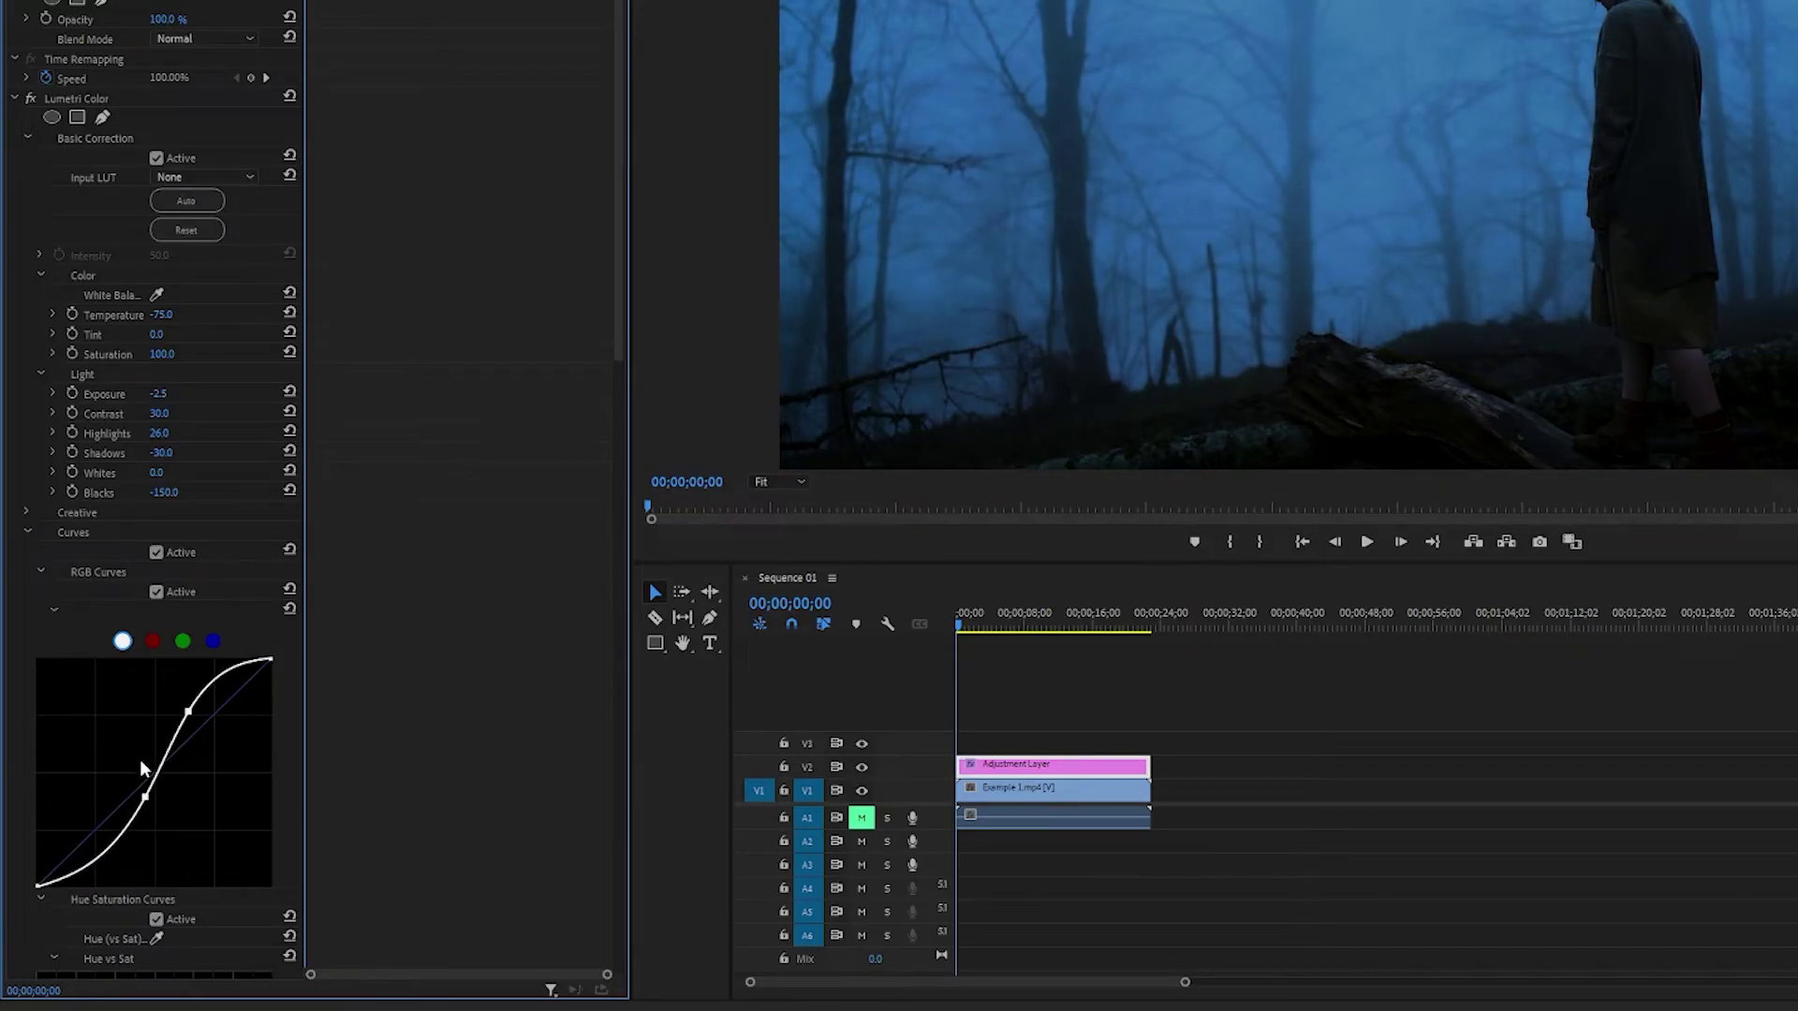
# - Pull the green and red channel curves down and add a point on the blue curve
pyautogui.click(182, 644)
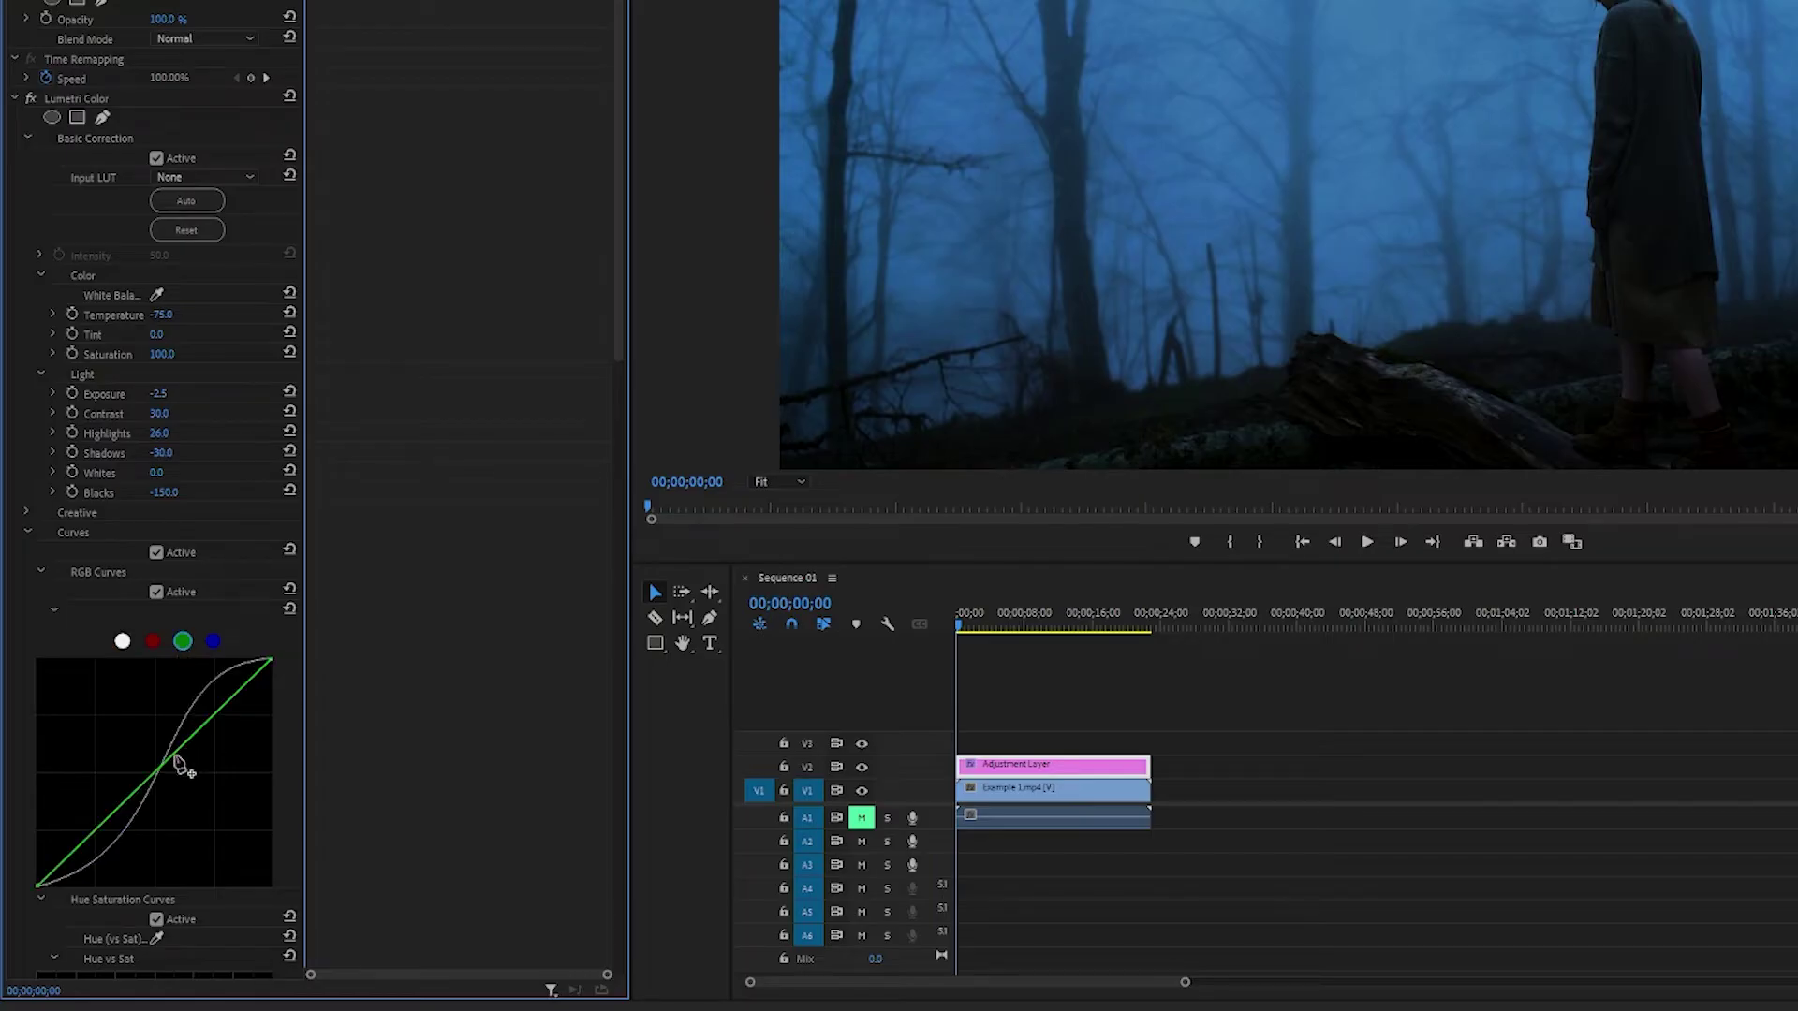
pyautogui.moveTo(177, 758); pyautogui.dragTo(184, 759)
pyautogui.click(152, 642)
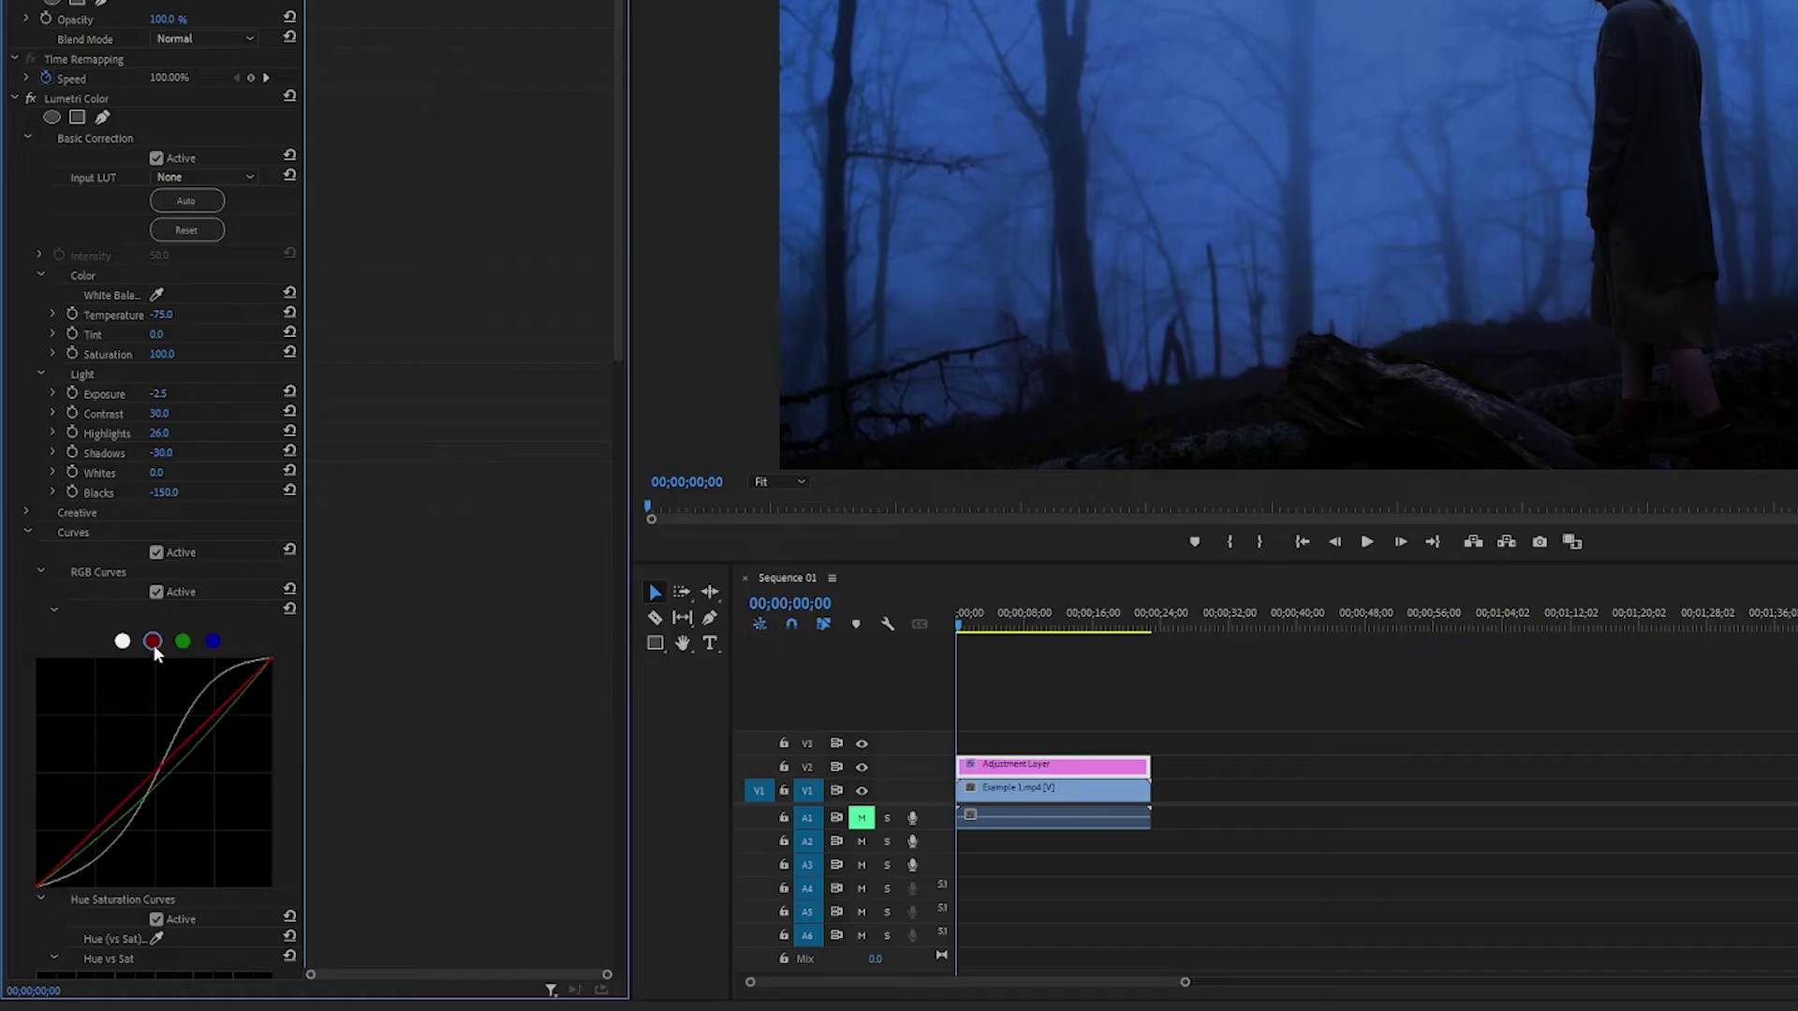
pyautogui.moveTo(178, 755); pyautogui.dragTo(188, 758)
pyautogui.click(214, 646)
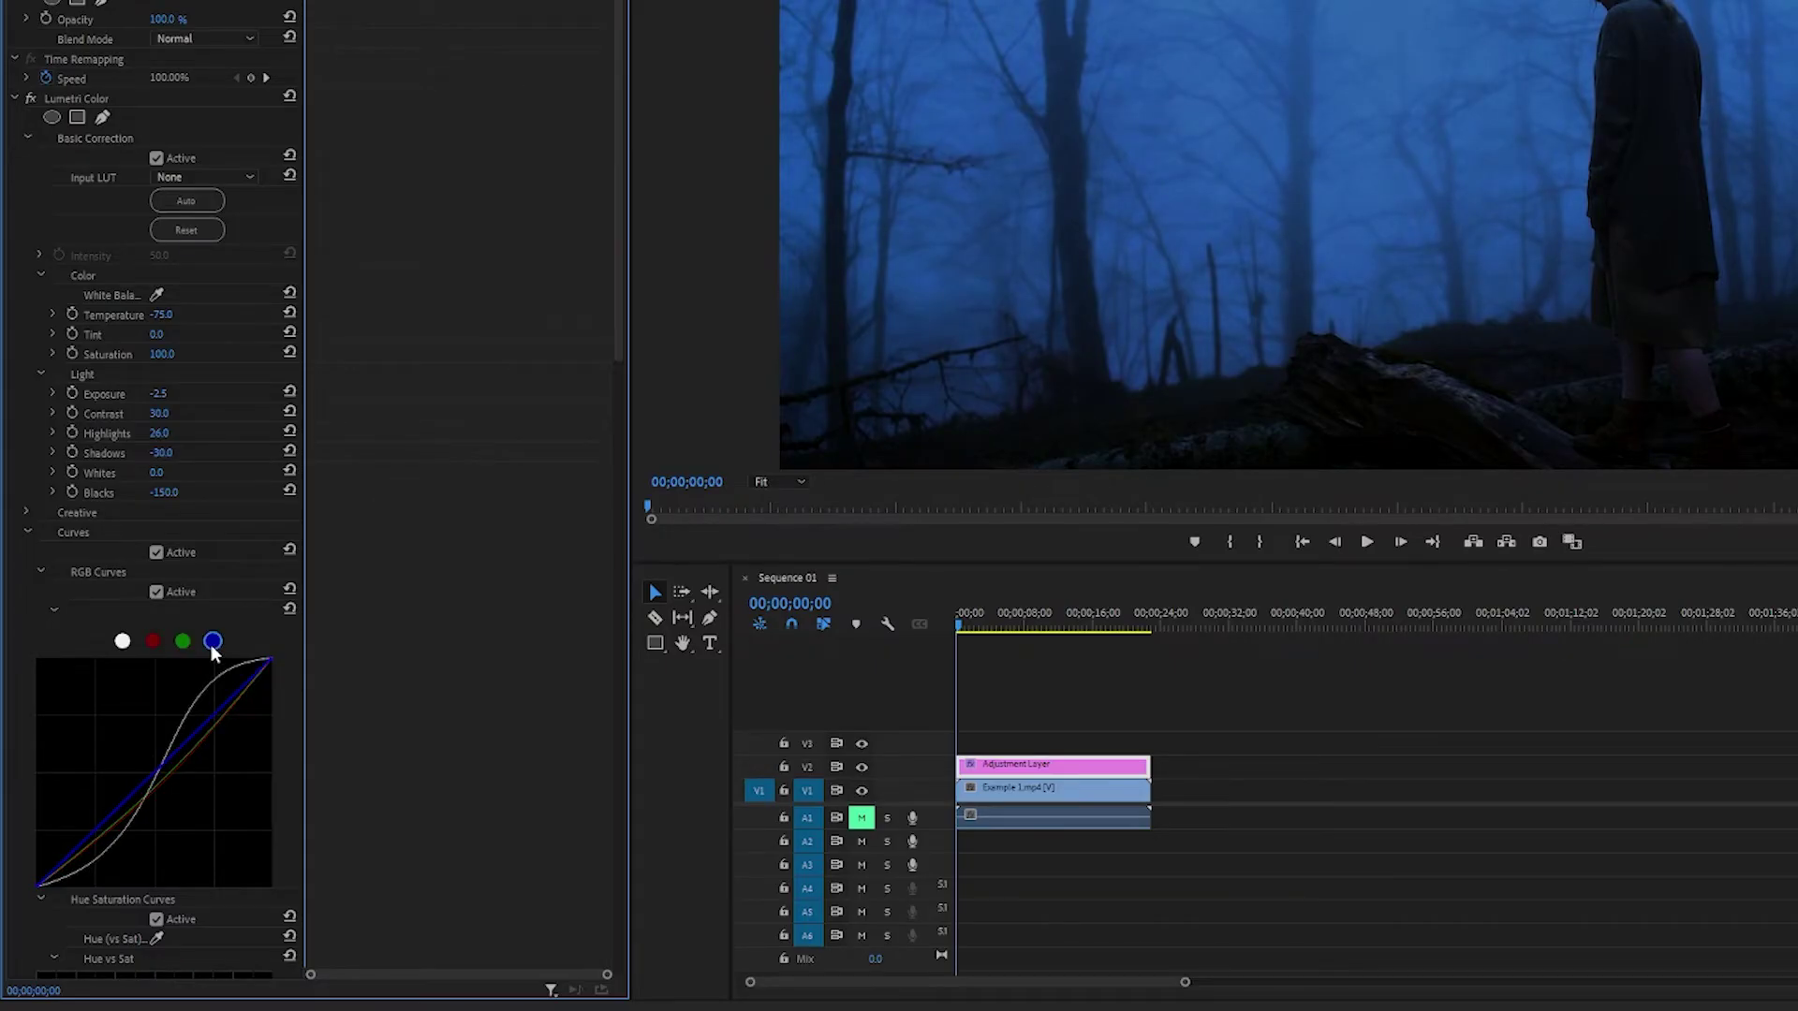
pyautogui.click(175, 744)
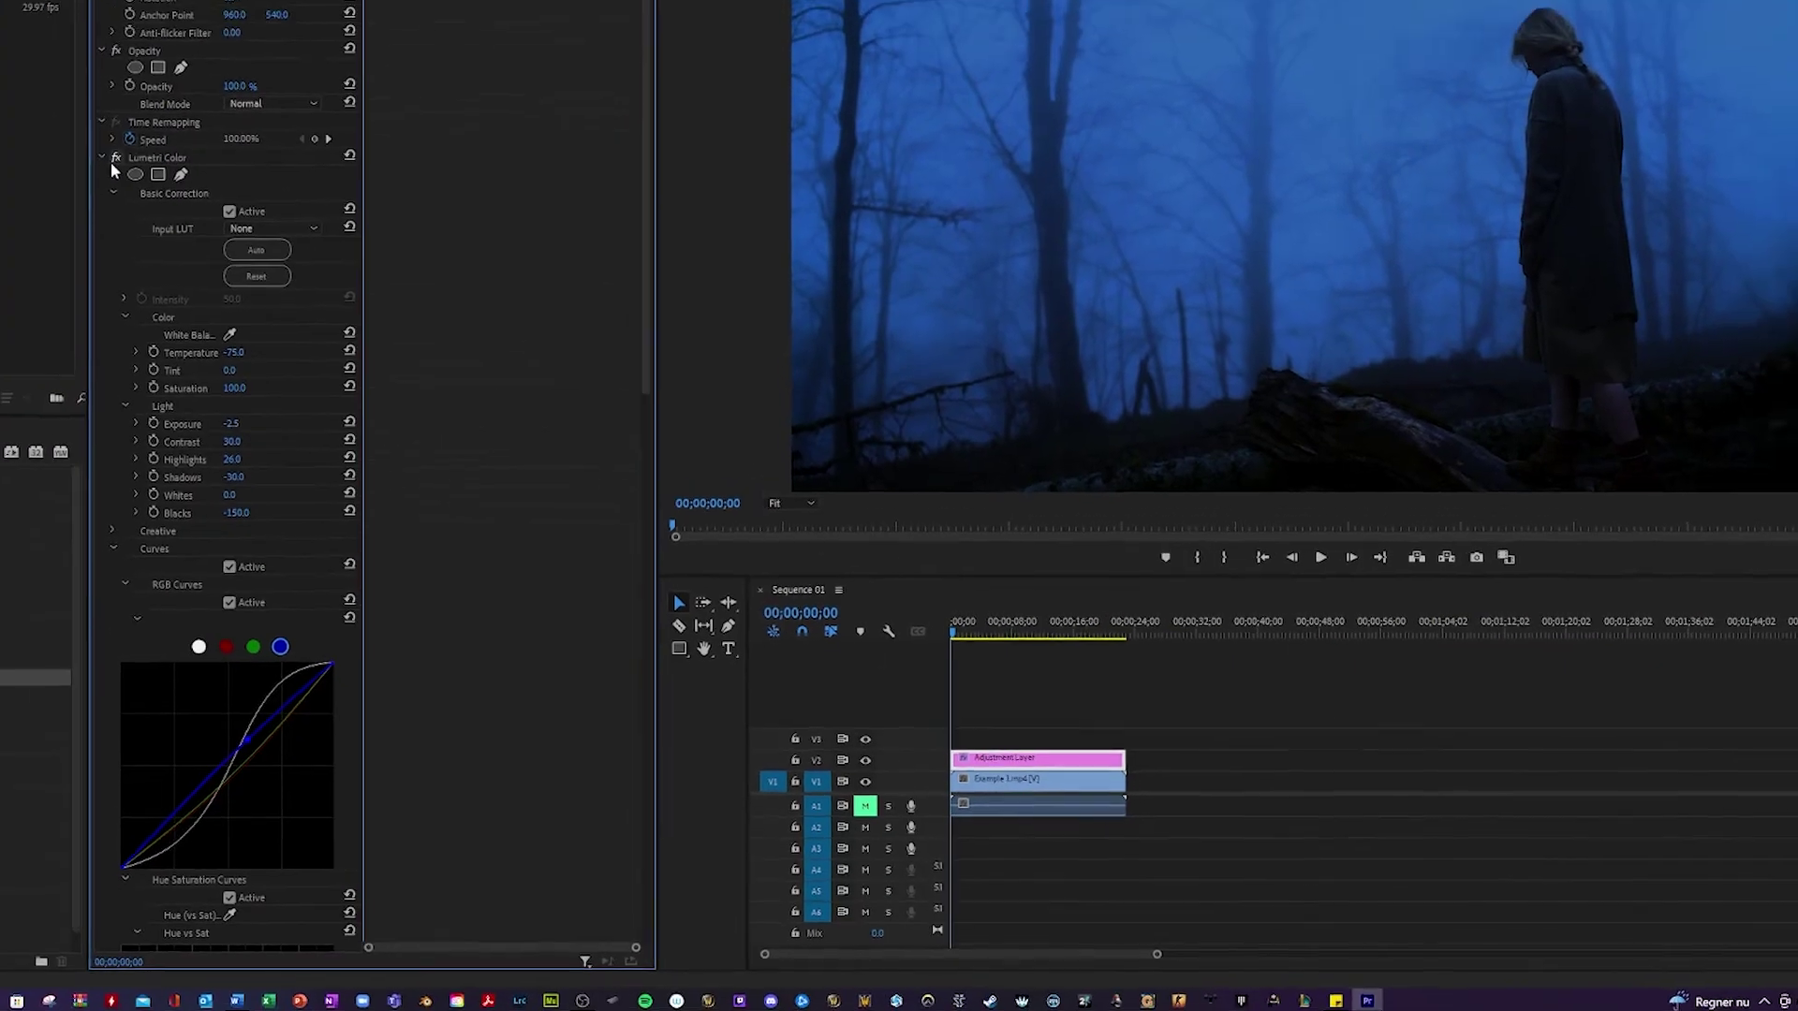
# - Toggle Lumetri Color off and on to compare the grade with the original
pyautogui.click(31, 98)
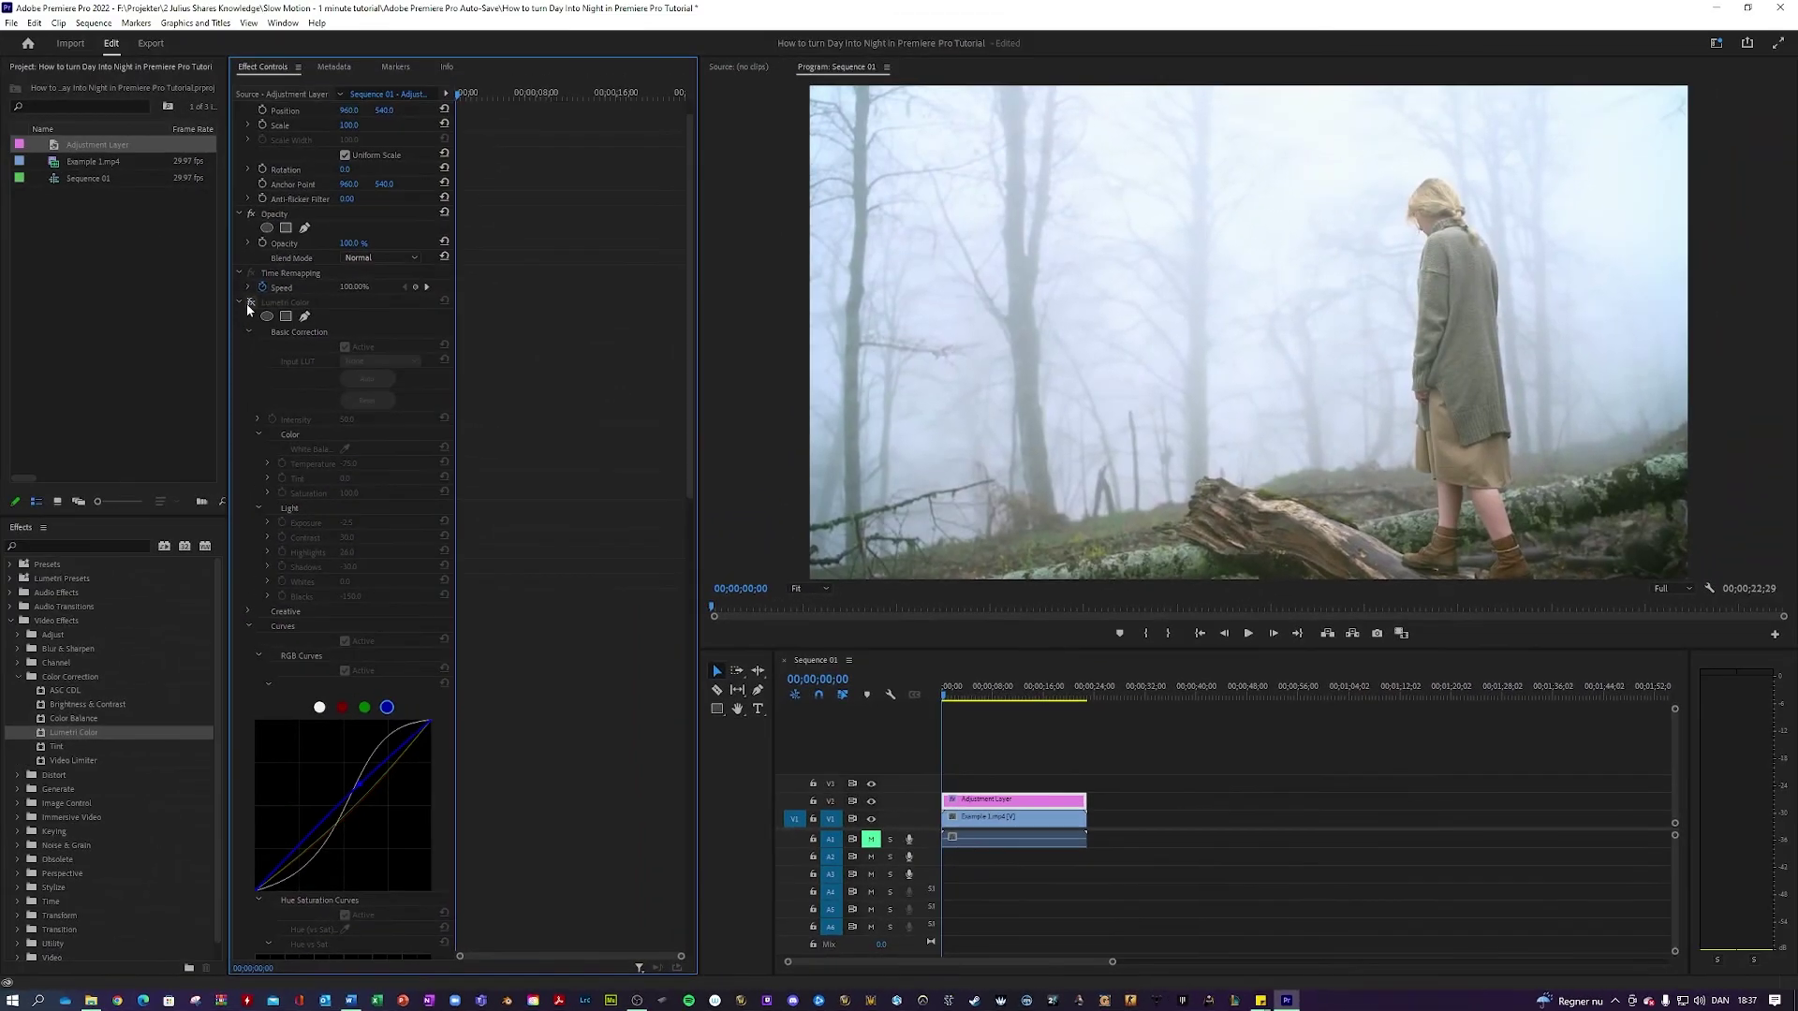
pyautogui.click(248, 305)
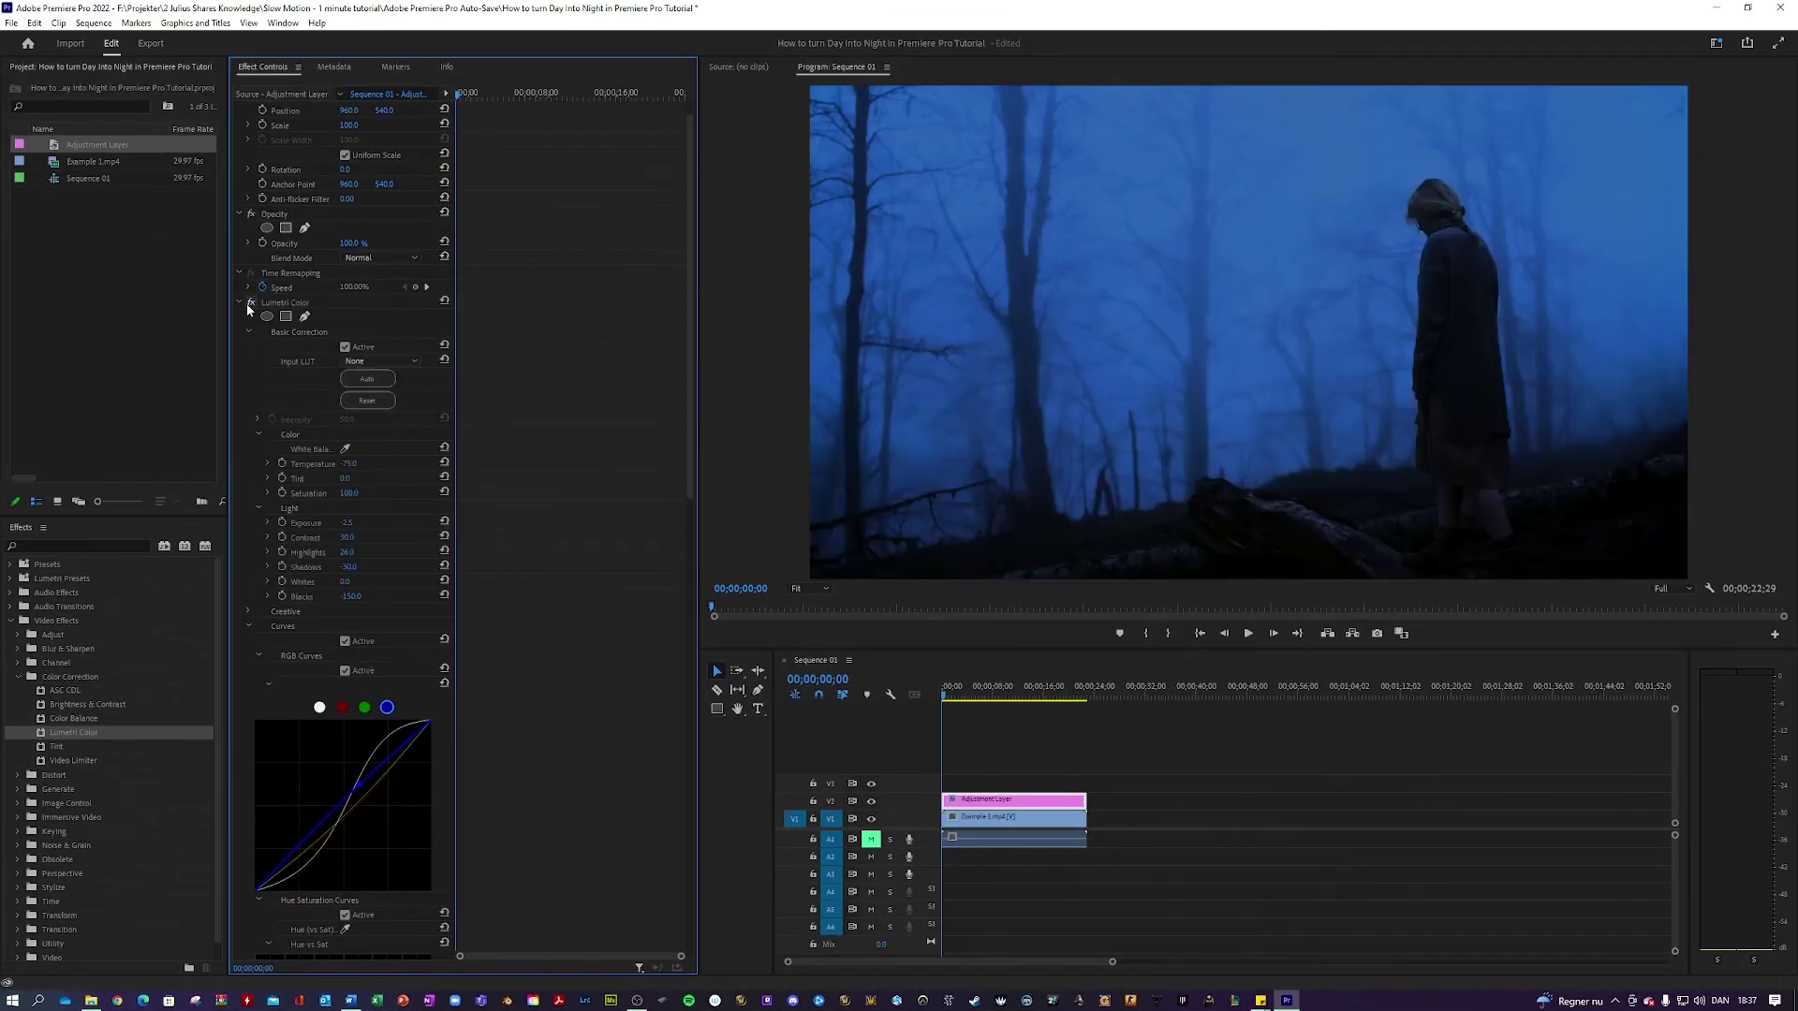
pyautogui.click(245, 303)
pyautogui.click(246, 303)
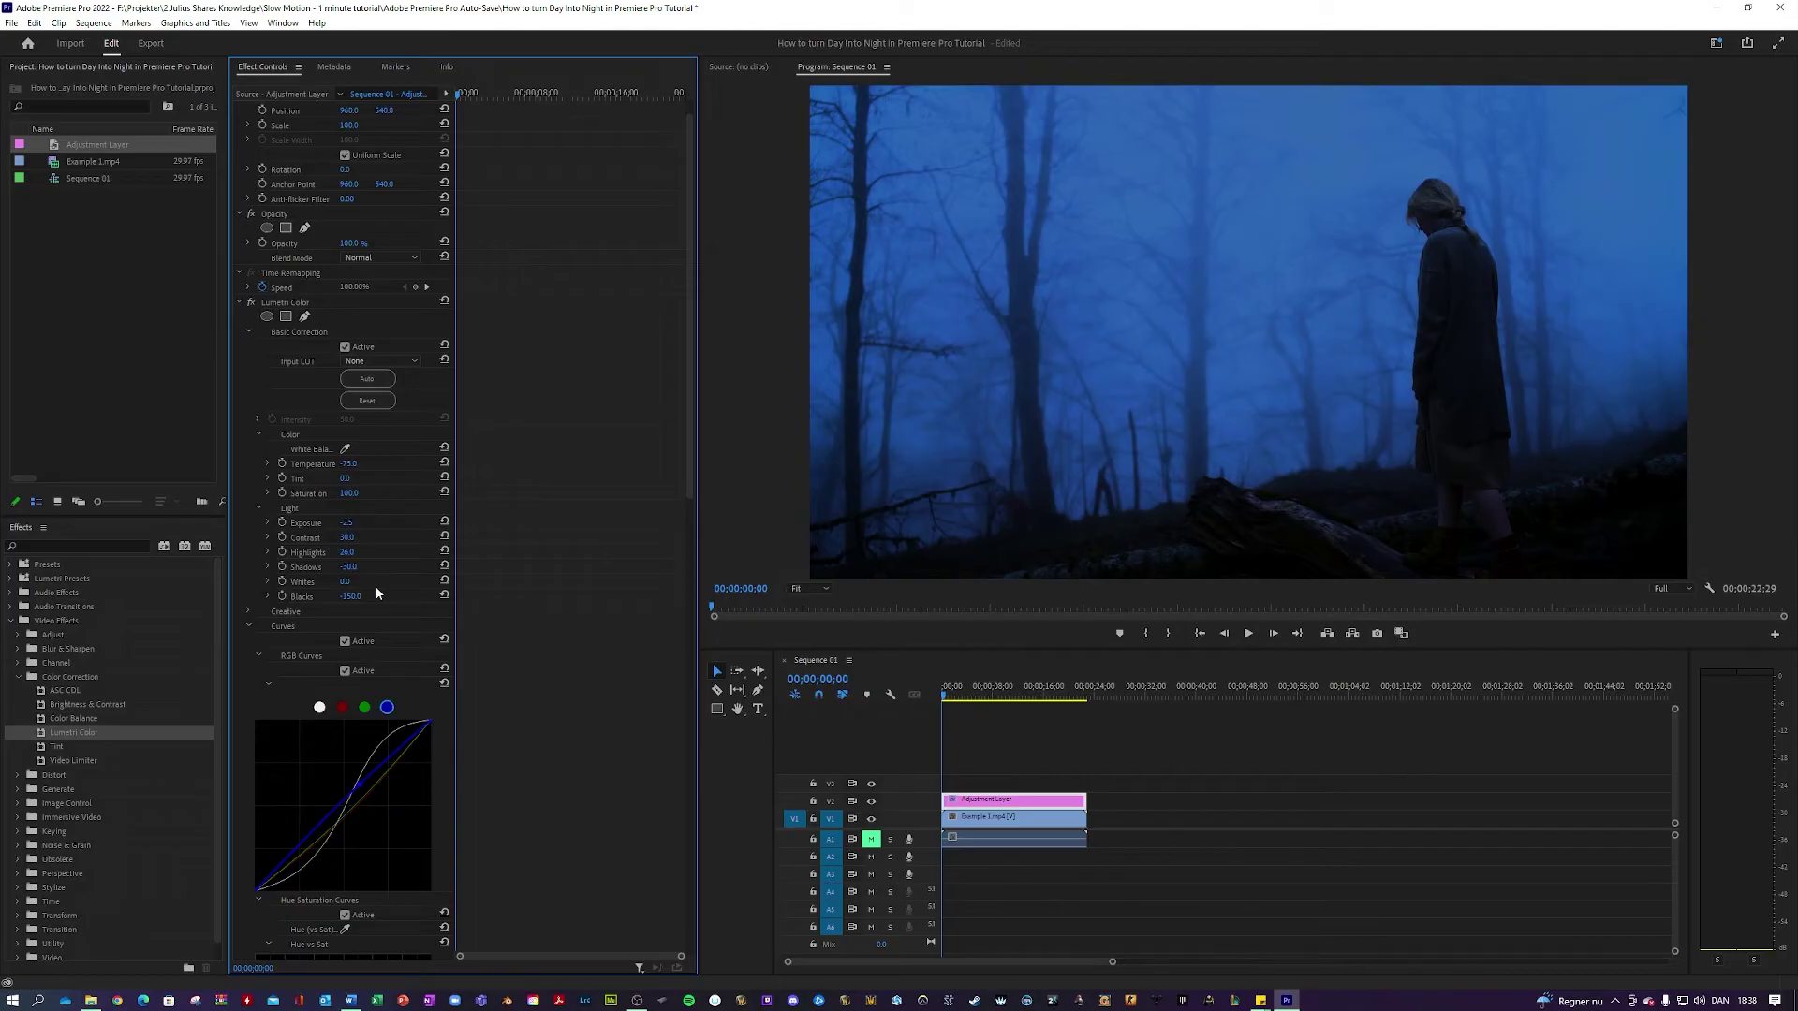
# - Set Lumetri Whites to -20 and collapse the Lumetri Color settings
pyautogui.click(354, 583)
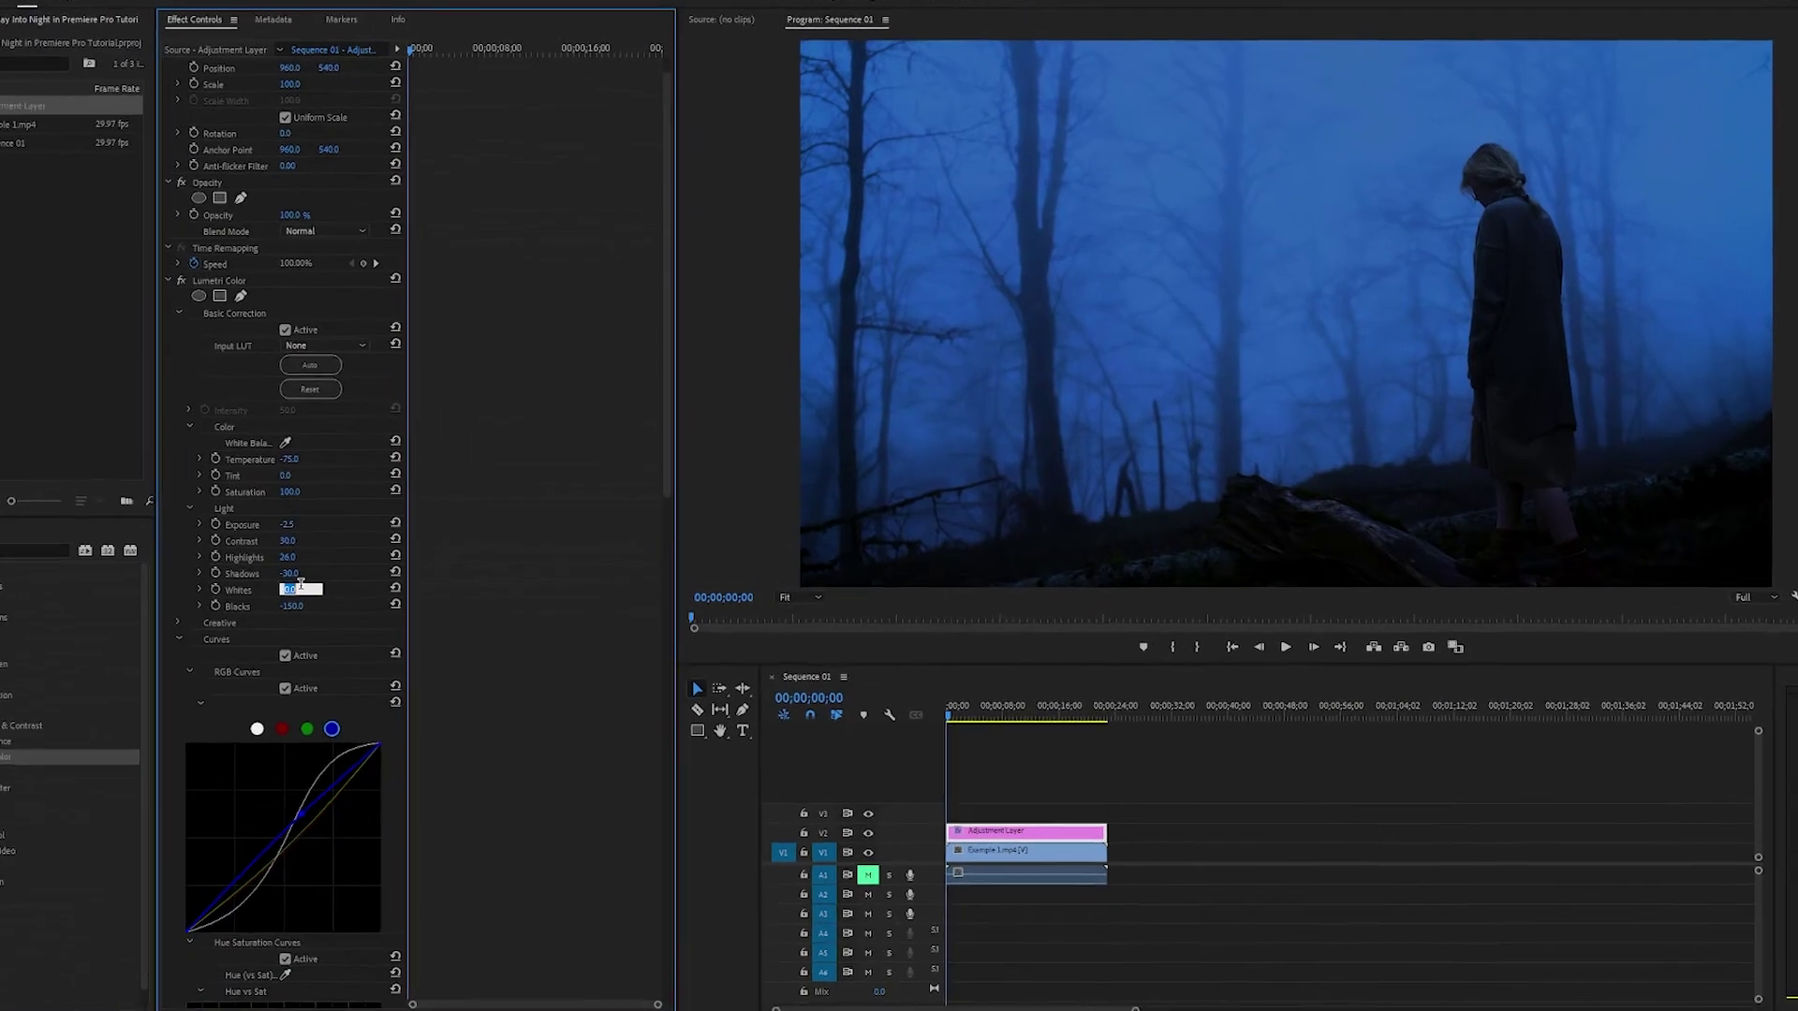
pyautogui.write('-')
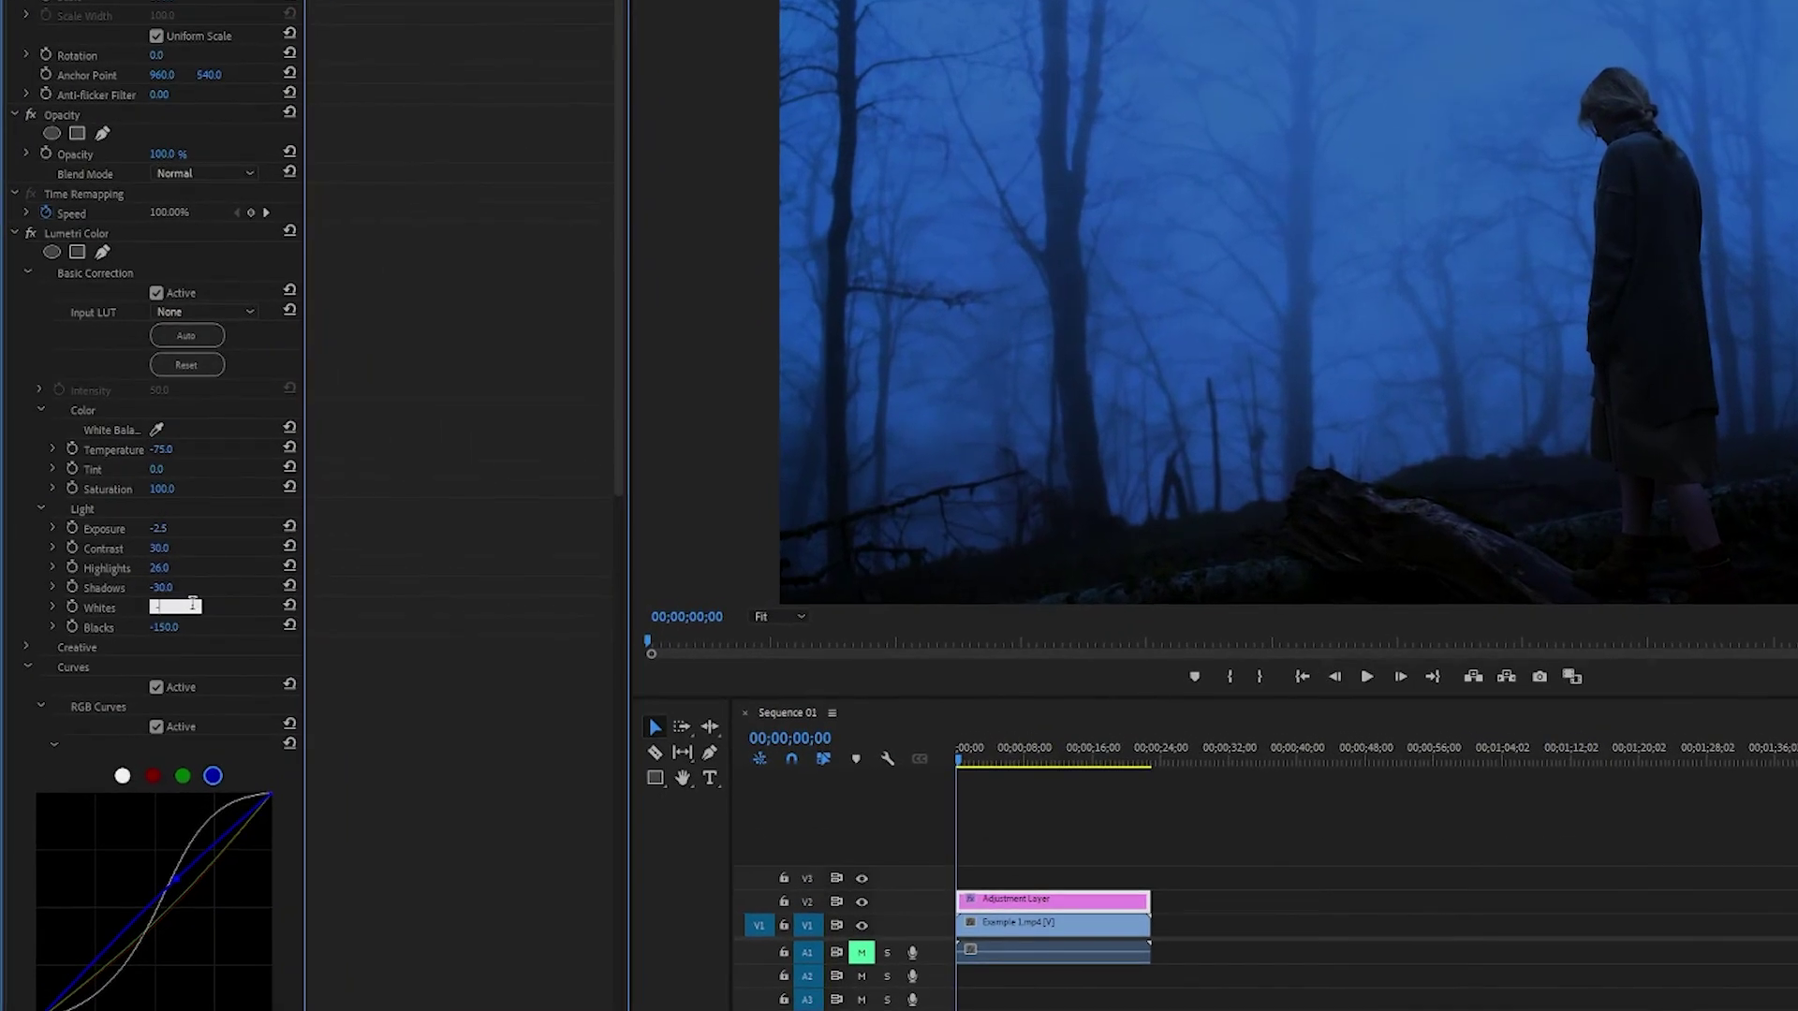
pyautogui.write('20')
pyautogui.press('Return')
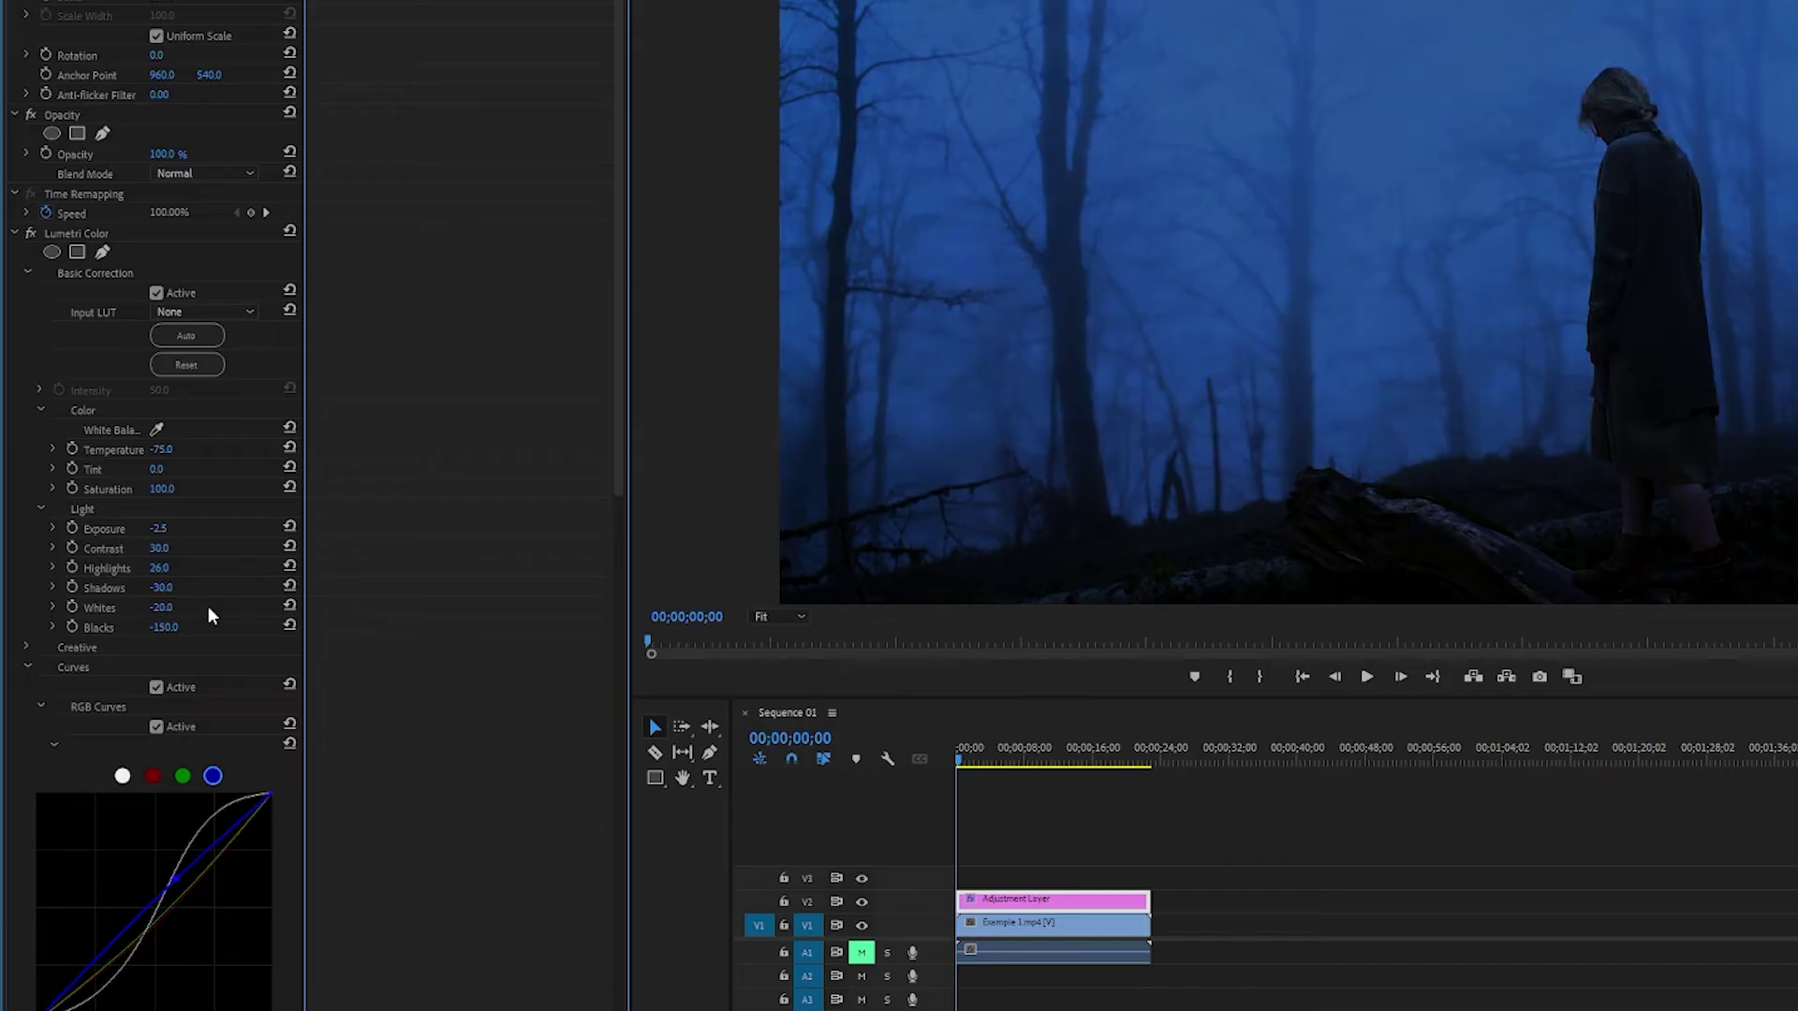
pyautogui.click(15, 234)
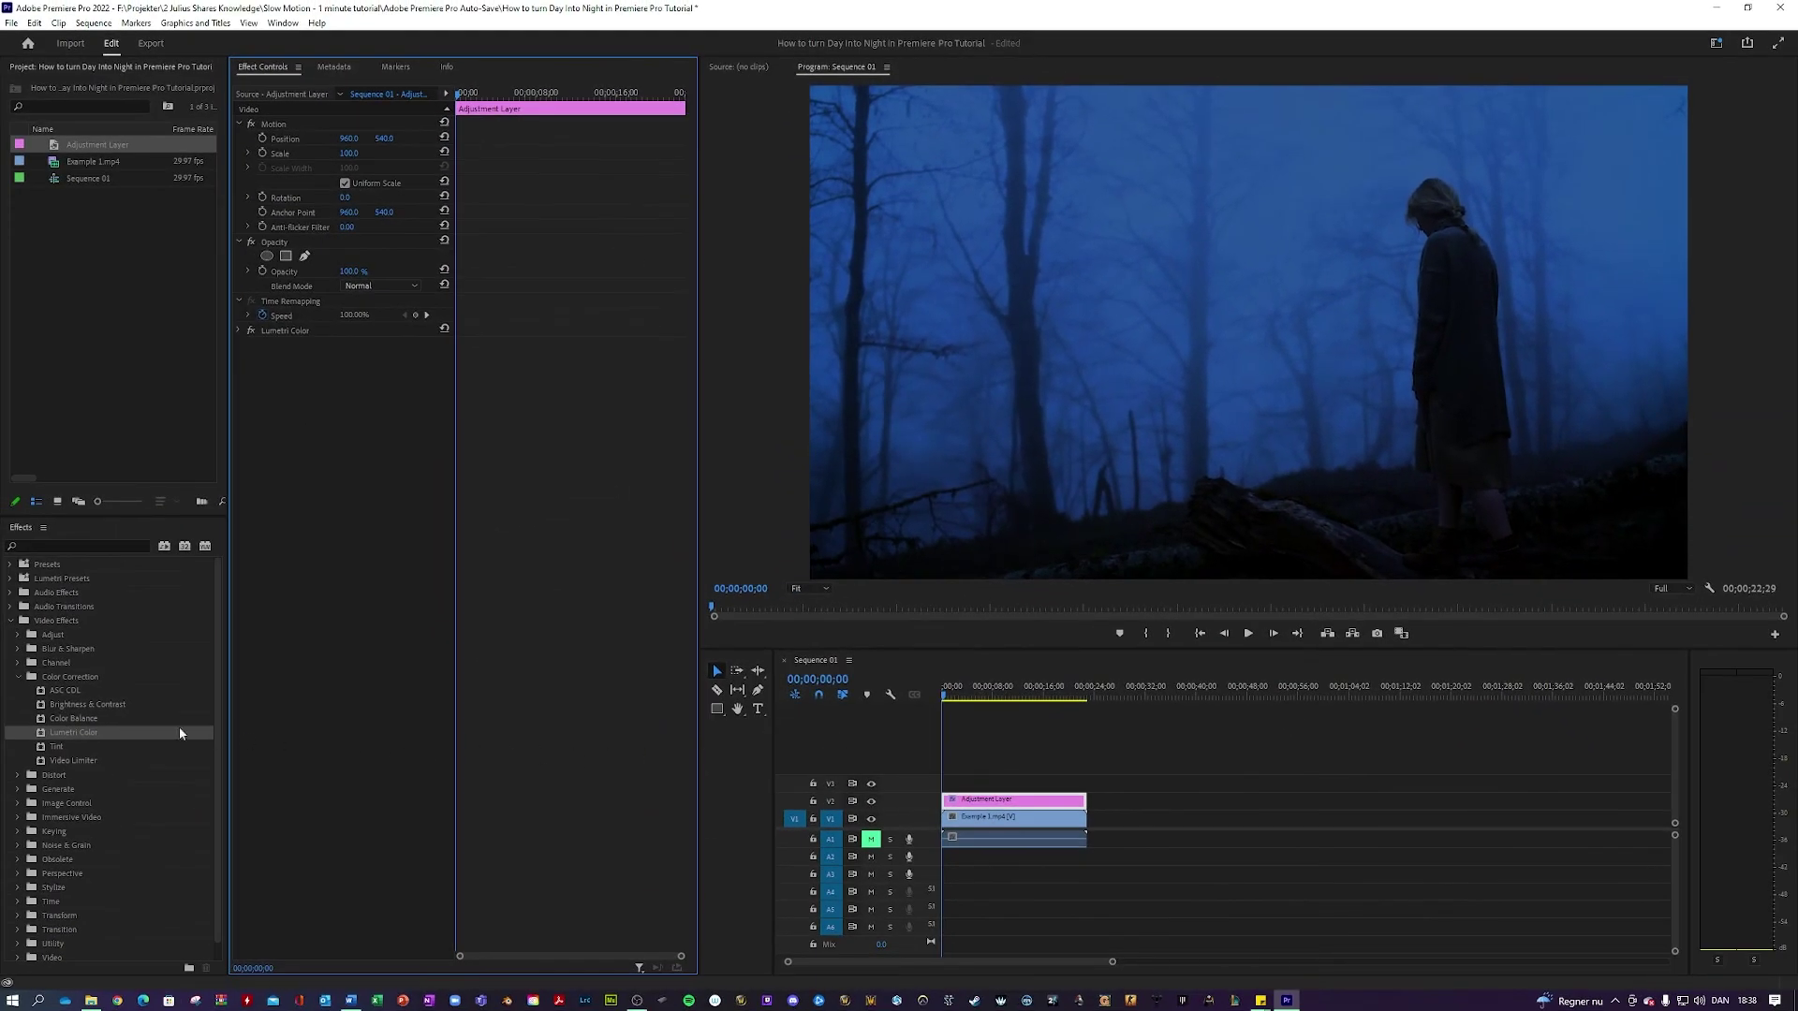
# - Apply Brightness & Contrast to the adjustment layer with Brightness set to -15
pyautogui.moveTo(93, 709); pyautogui.dragTo(955, 803)
pyautogui.click(346, 373)
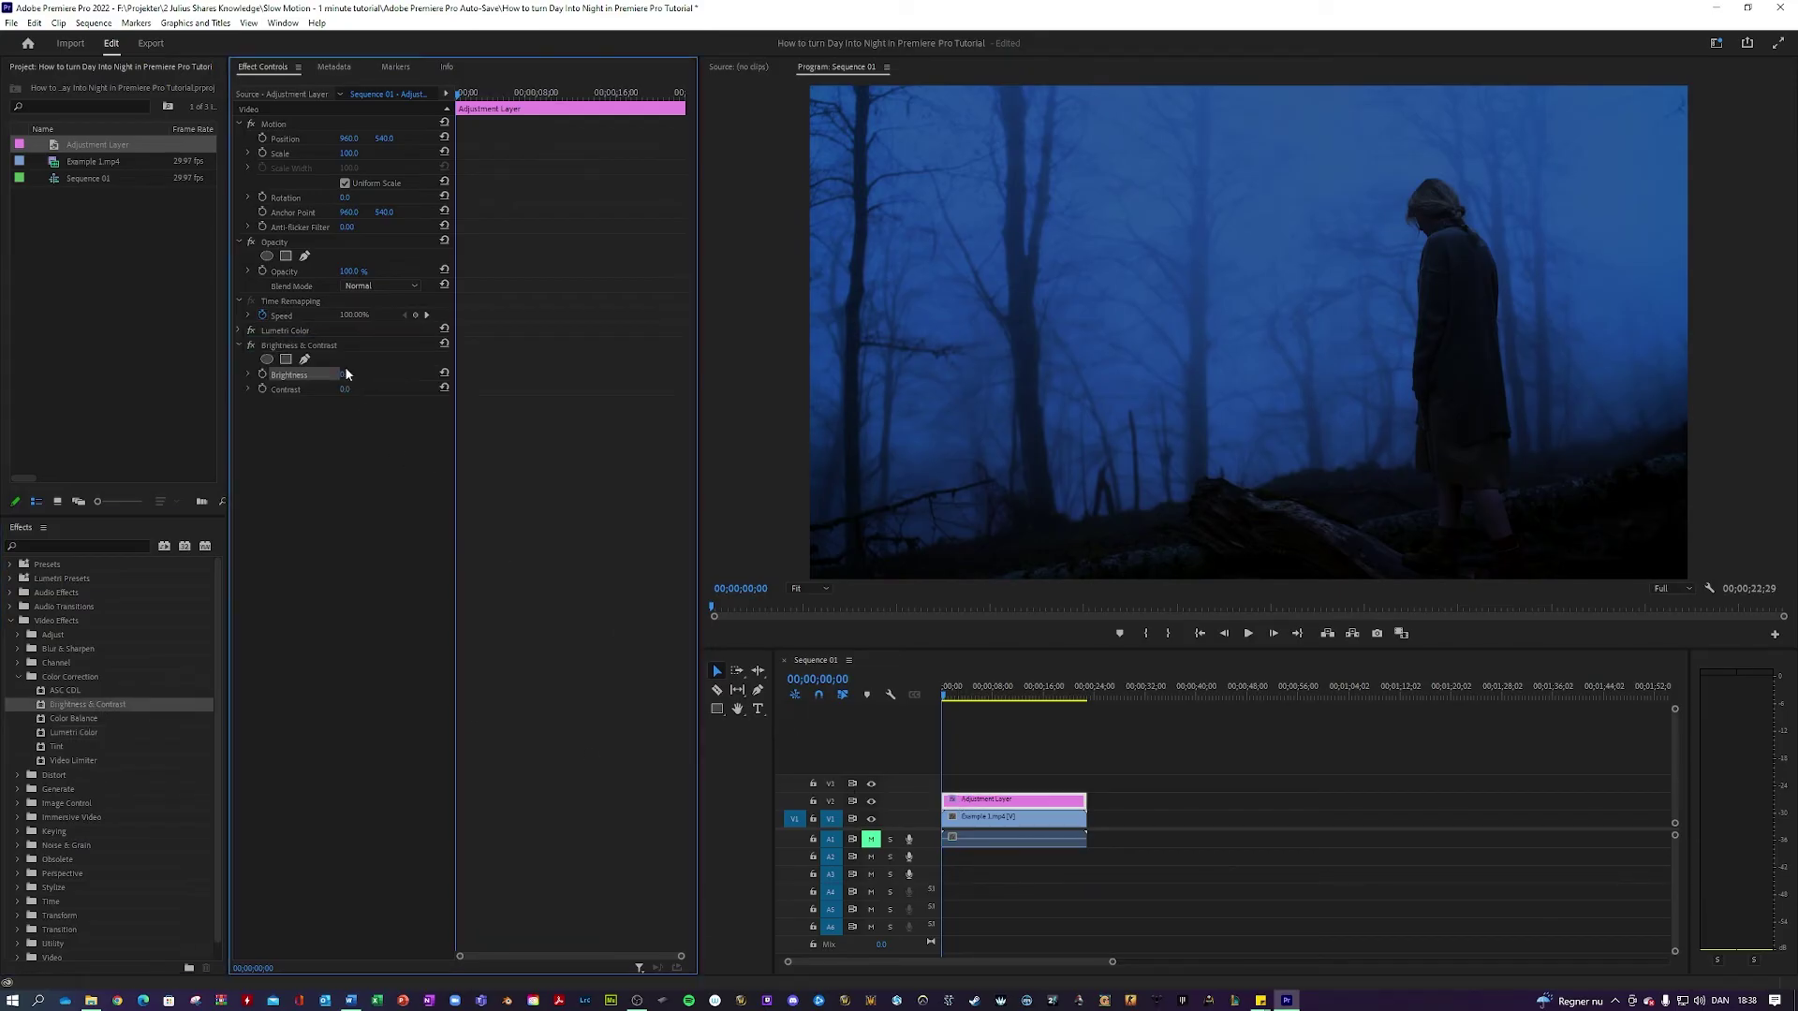
pyautogui.press('BackSpace')
pyautogui.write('-15')
pyautogui.press('Return')
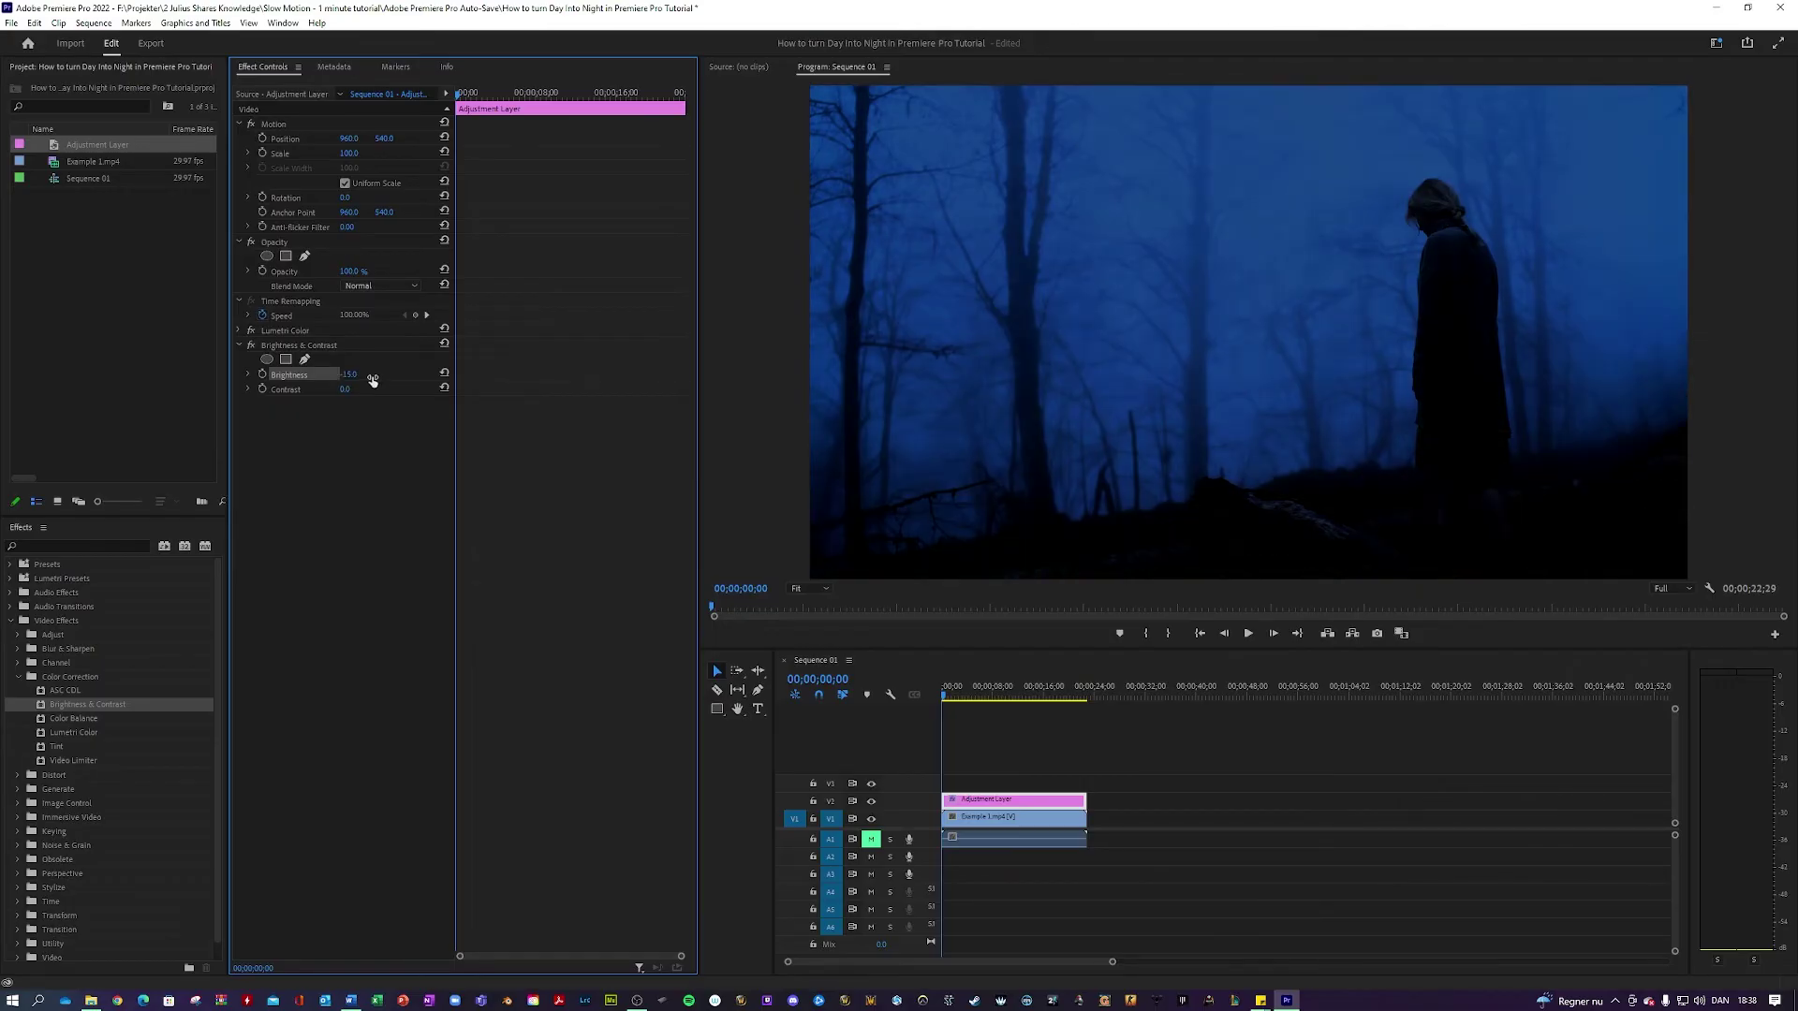
pyautogui.click(991, 725)
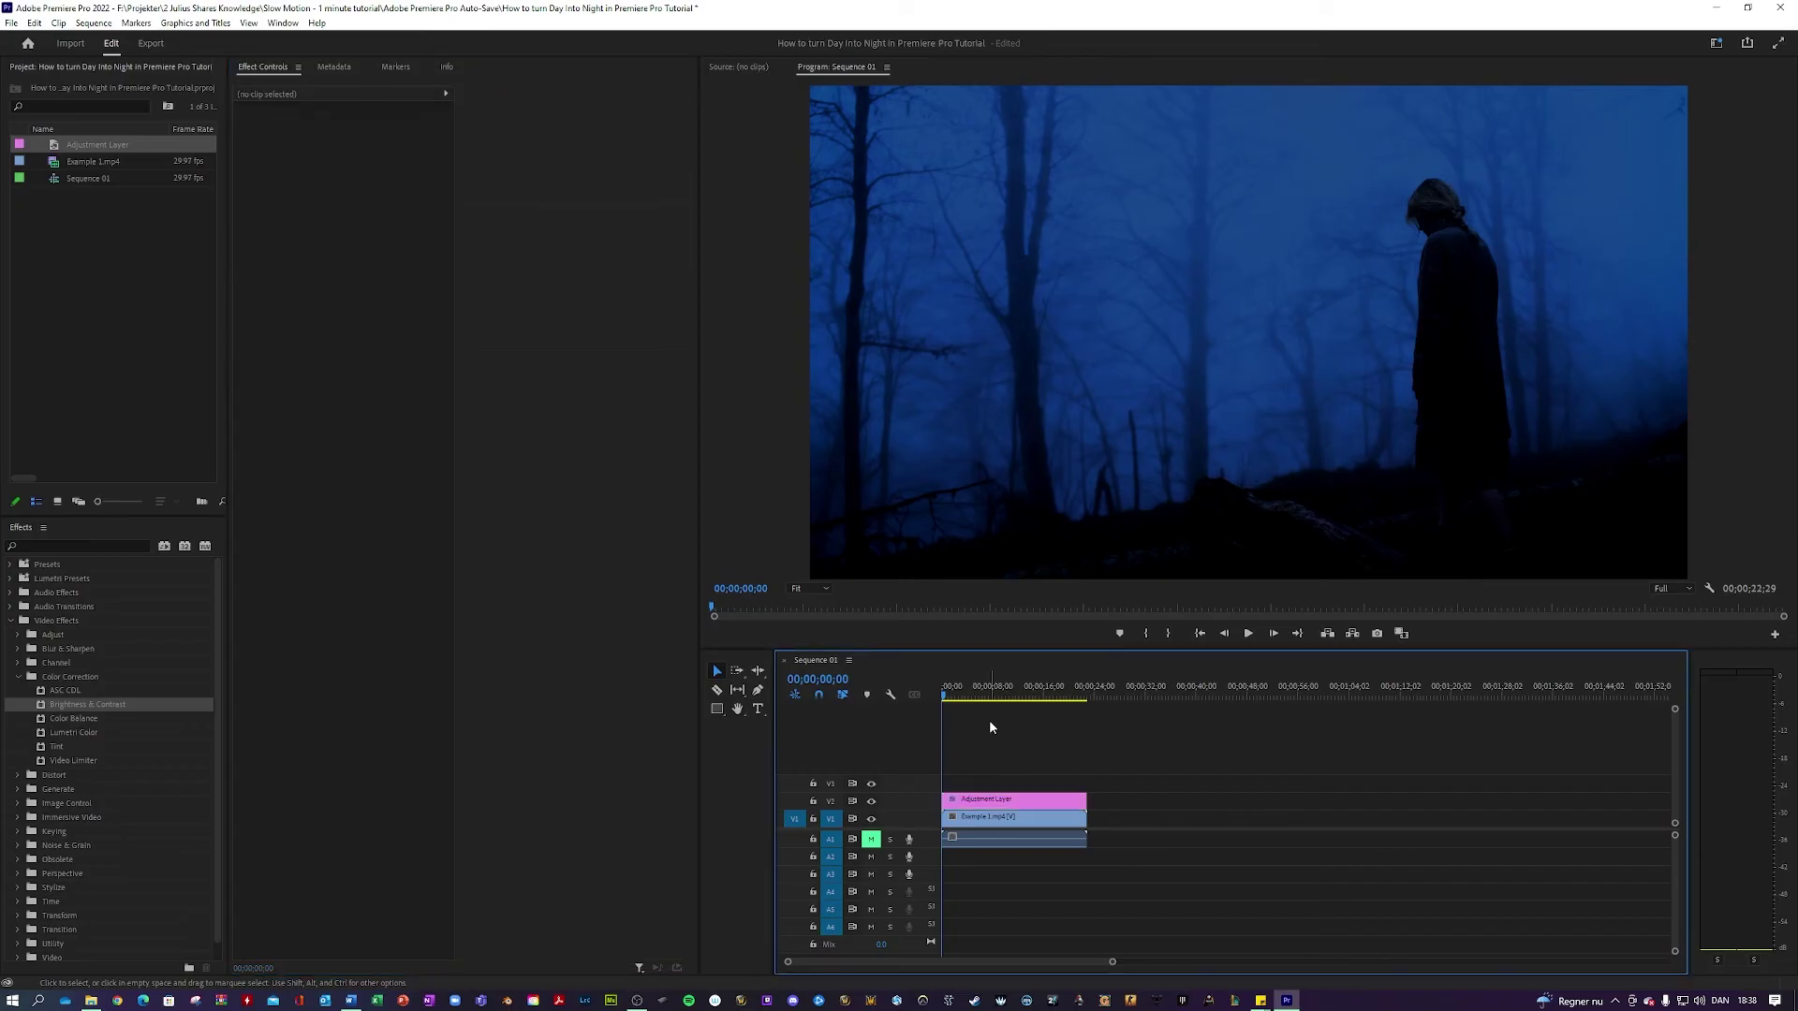